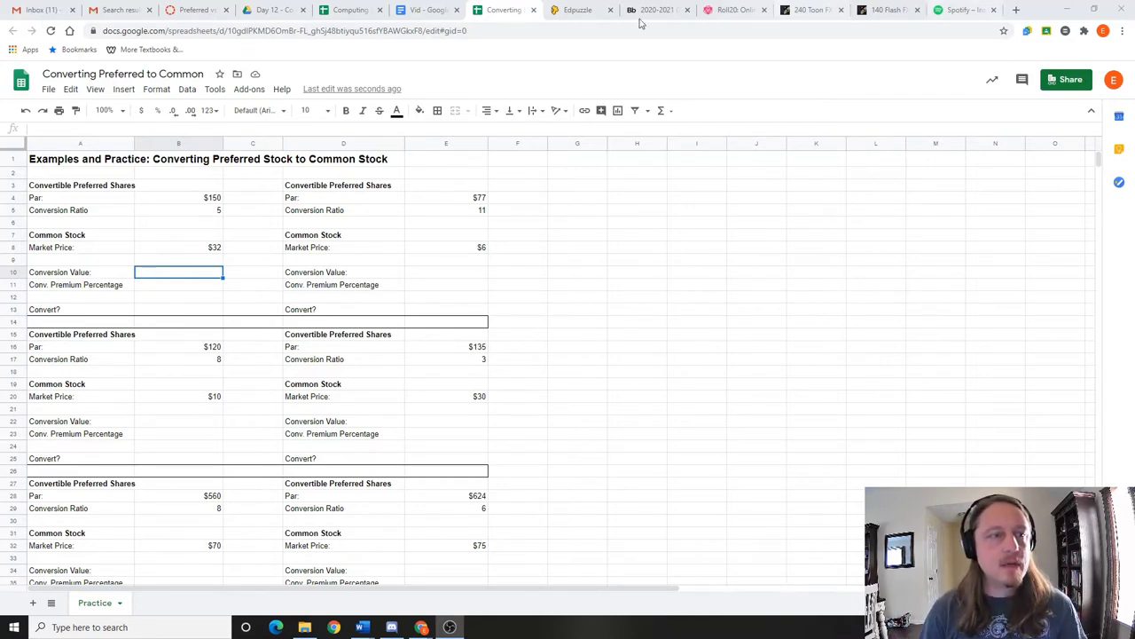
# Review the $150 par, ratio 5 and $32 price, then enter =32*5 in B10 giving 160
pyautogui.click(189, 199)
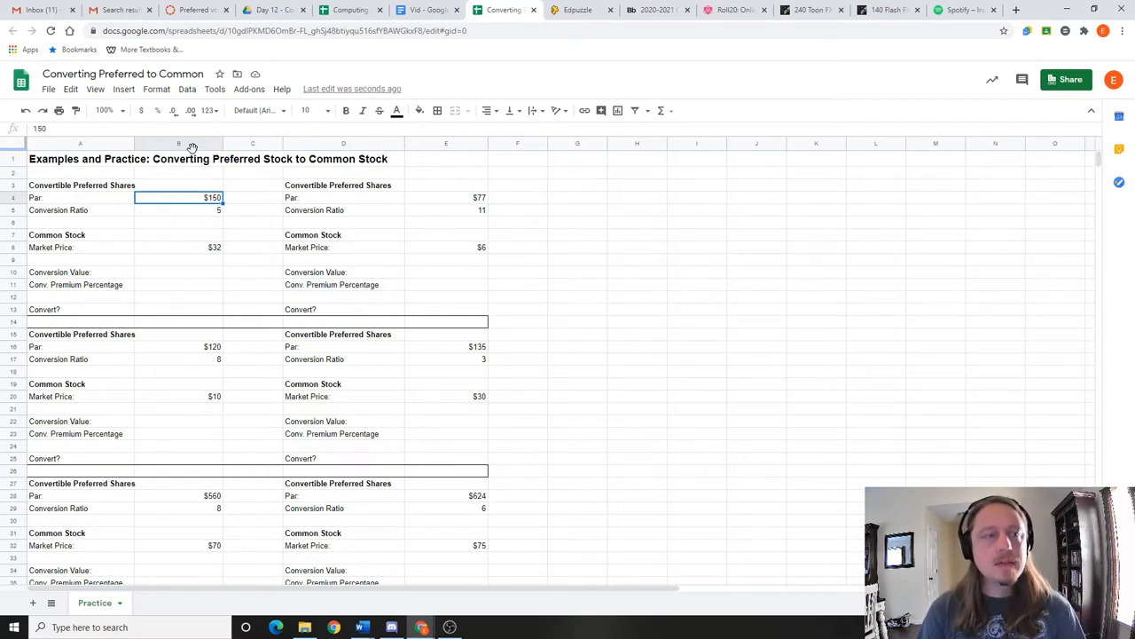
pyautogui.click(201, 213)
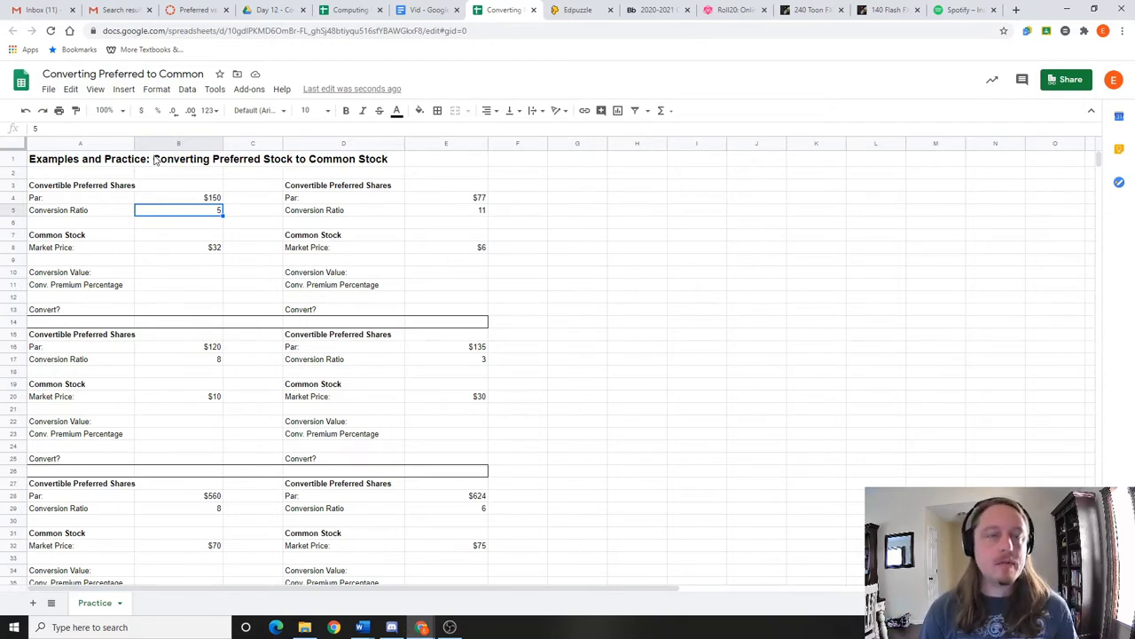
pyautogui.click(188, 247)
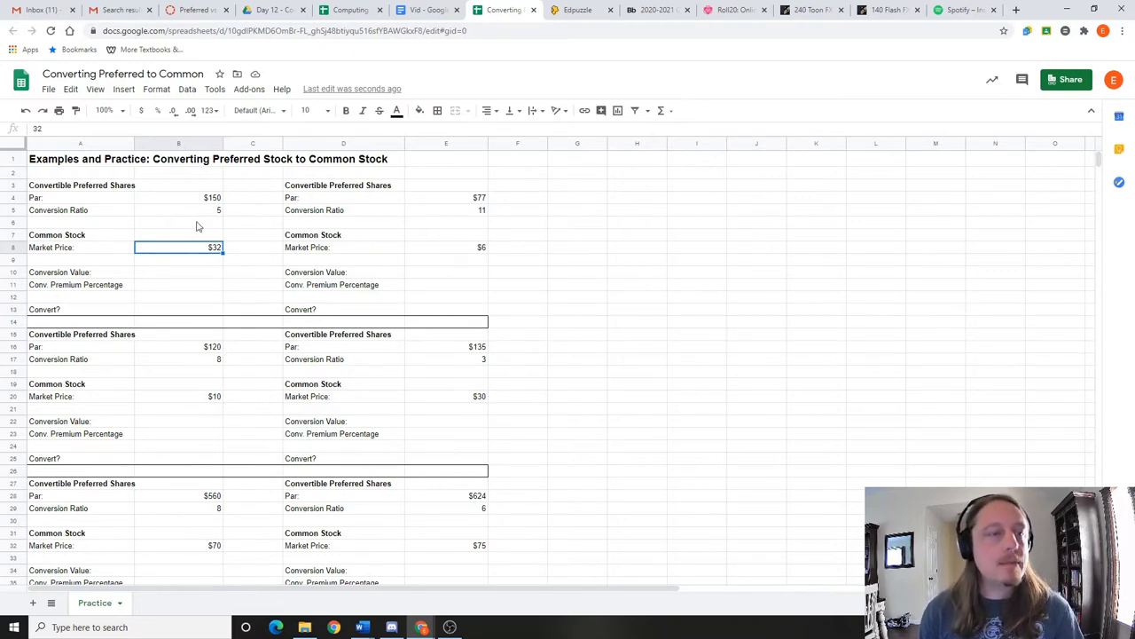
pyautogui.click(200, 273)
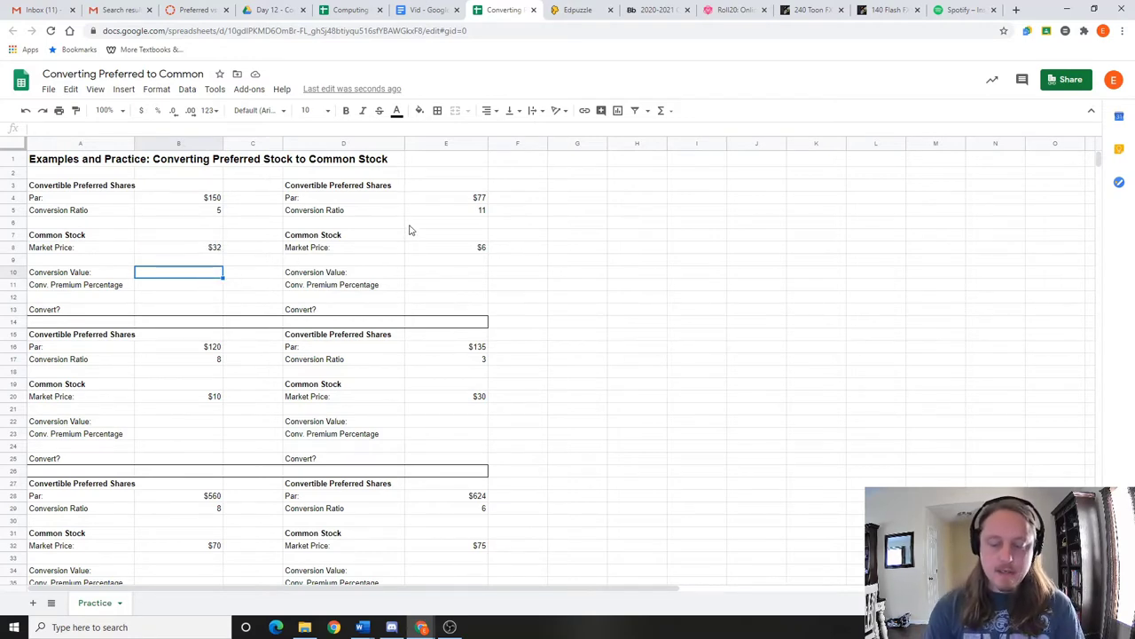
pyautogui.write('=')
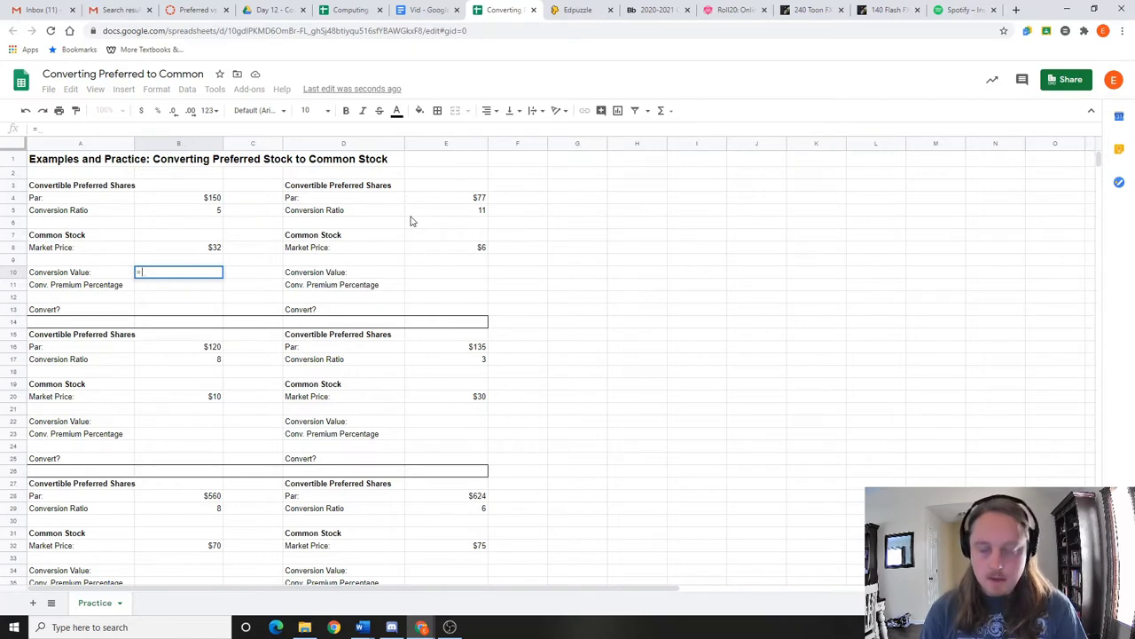
pyautogui.write('32')
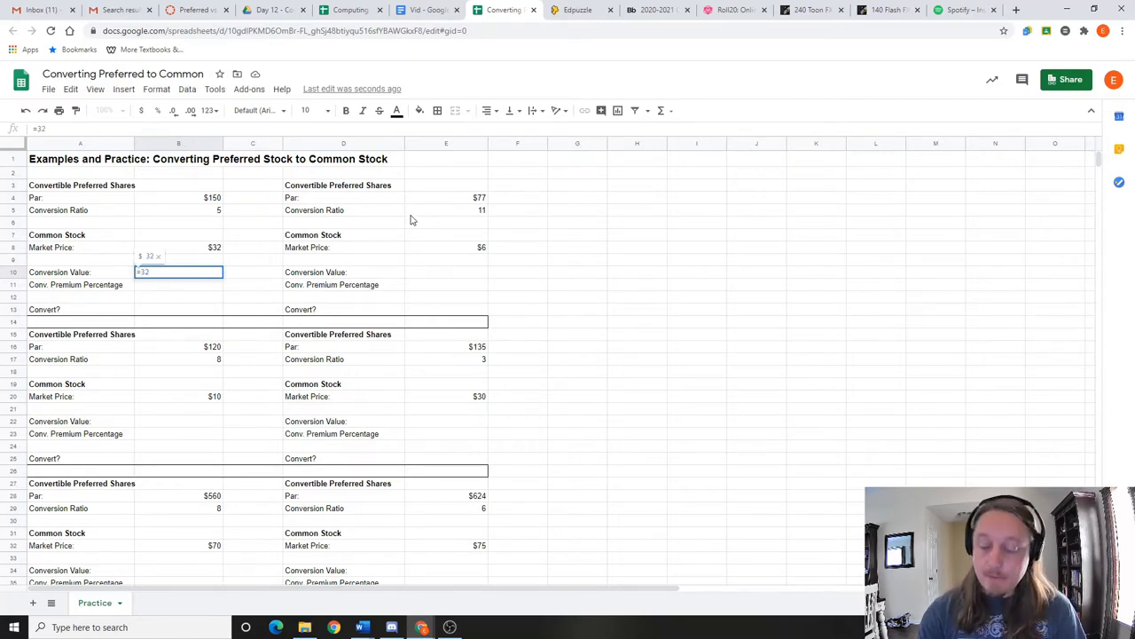
pyautogui.write('*5')
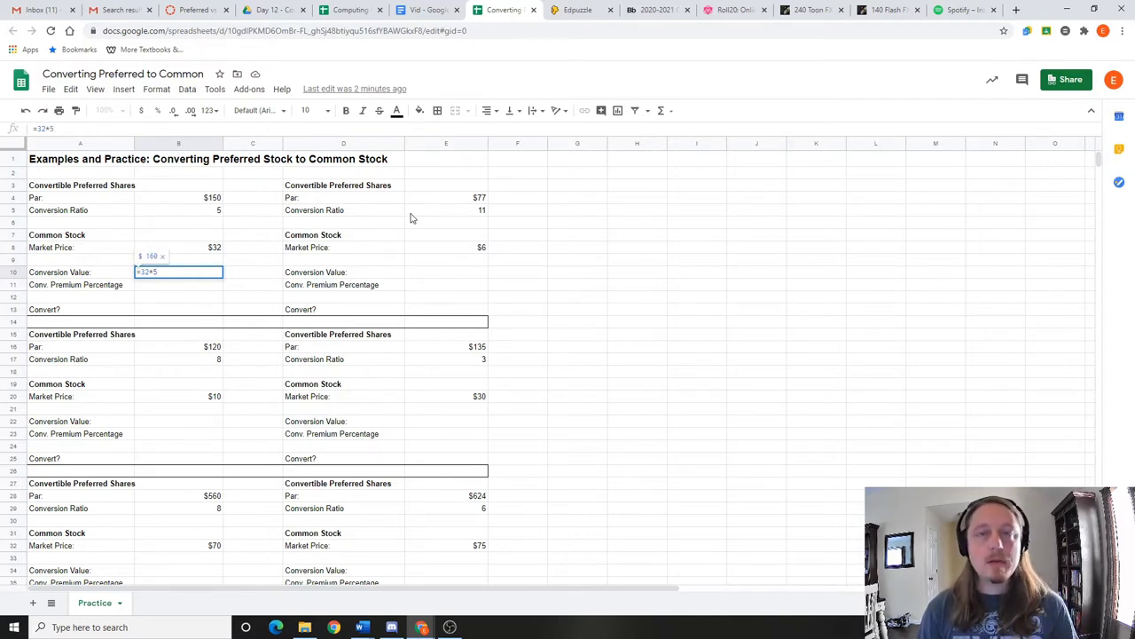
pyautogui.press('Return')
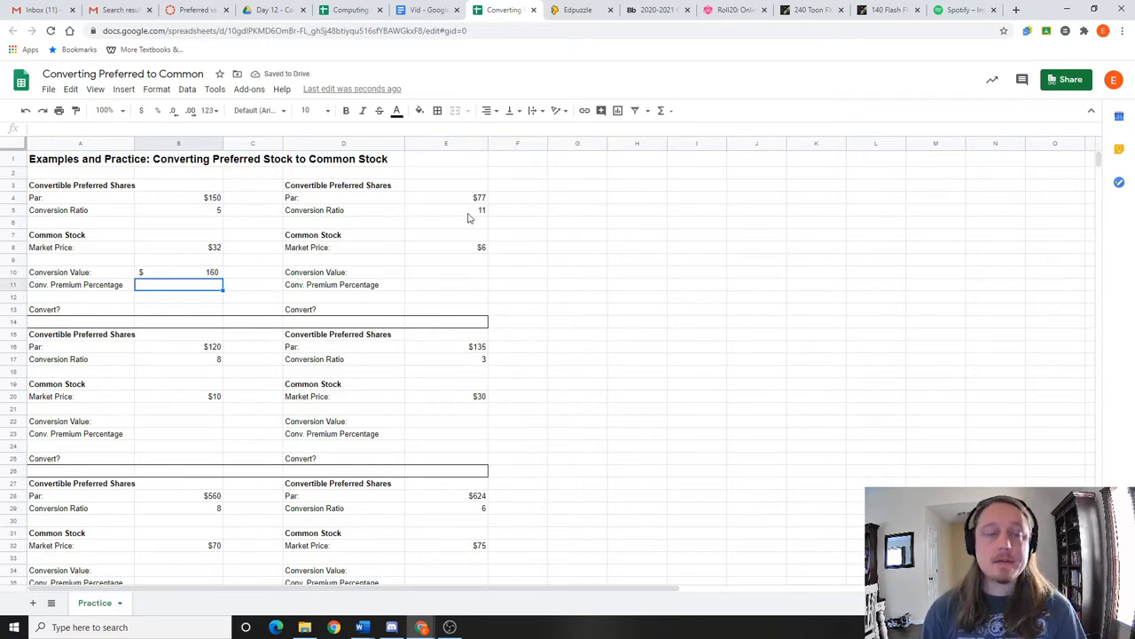
# Cross-check the 160 conversion value against the $150 par value and $32 market price
pyautogui.click(218, 199)
pyautogui.click(215, 247)
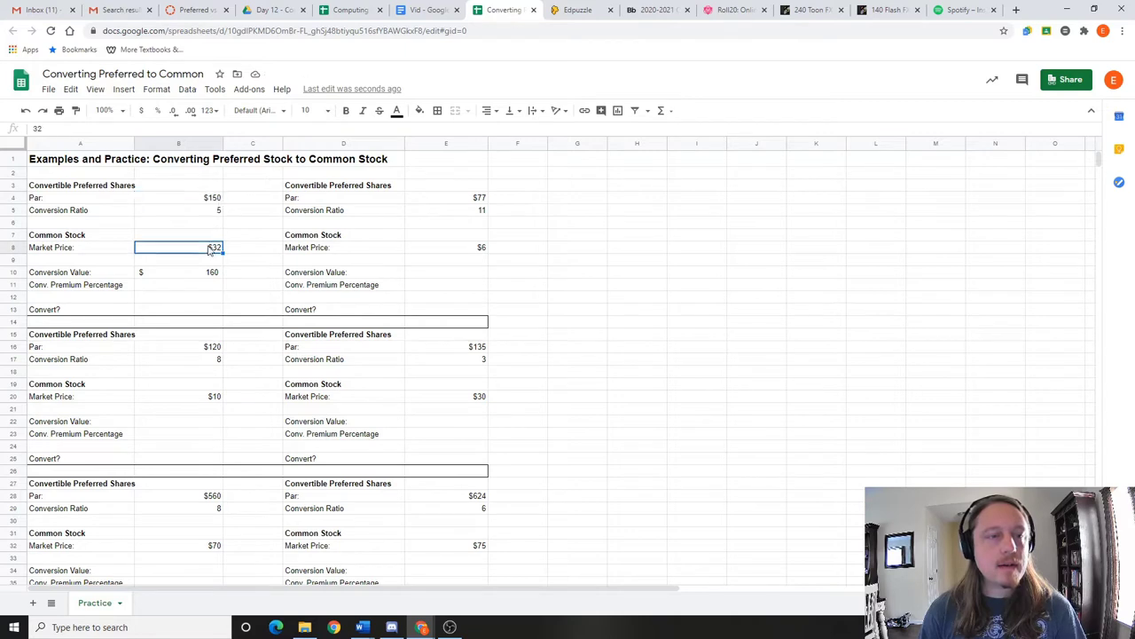
pyautogui.click(217, 274)
pyautogui.click(213, 248)
pyautogui.click(218, 201)
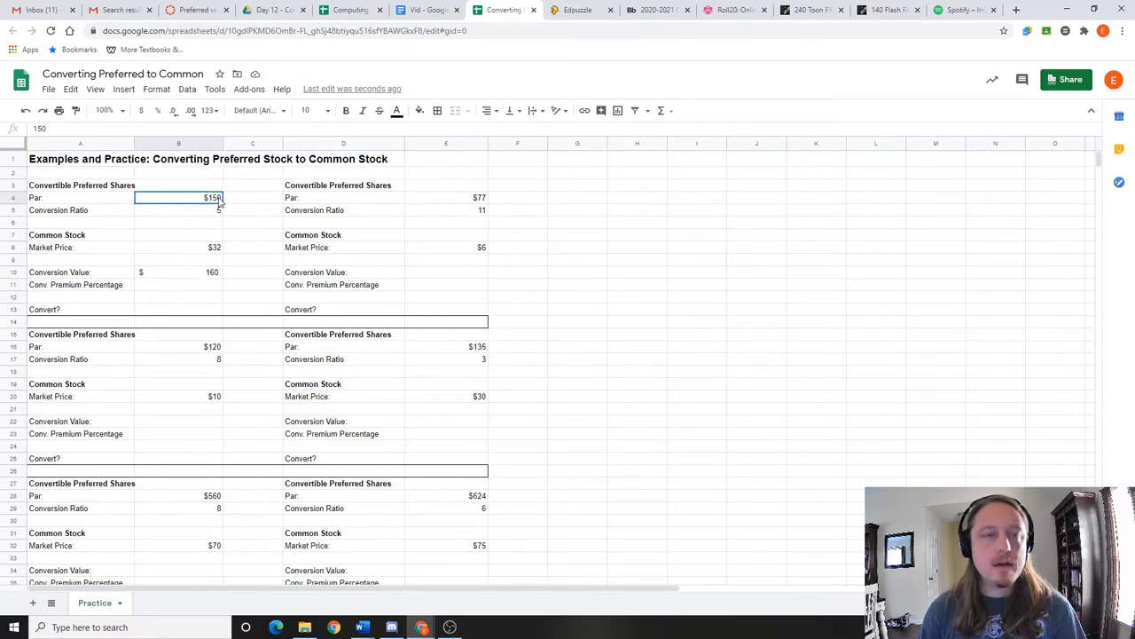
pyautogui.click(202, 275)
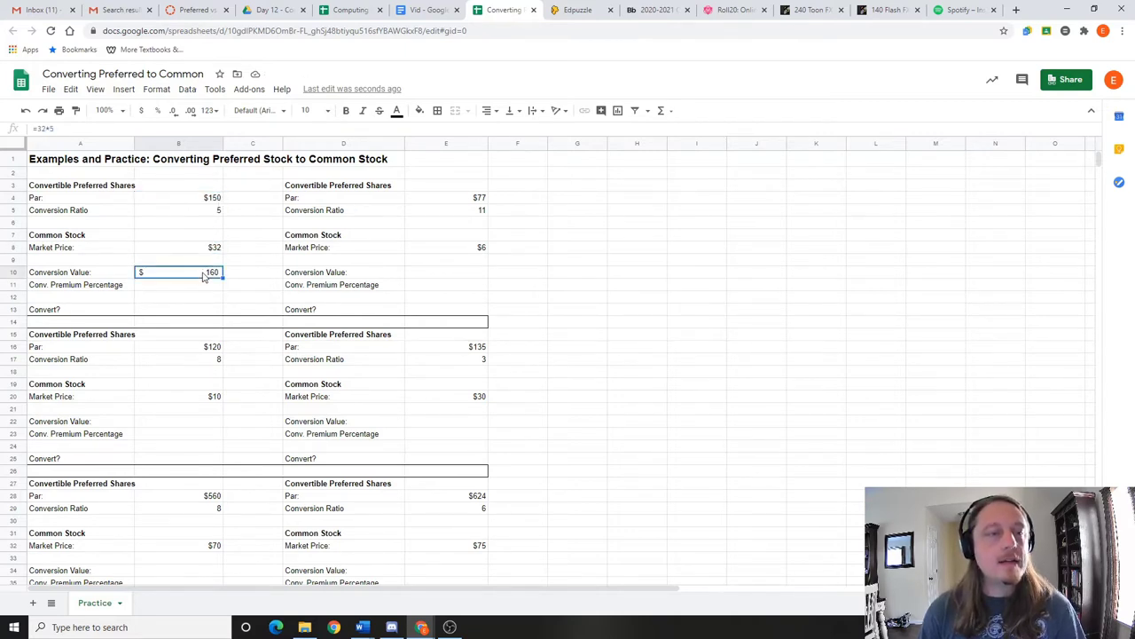
pyautogui.click(210, 111)
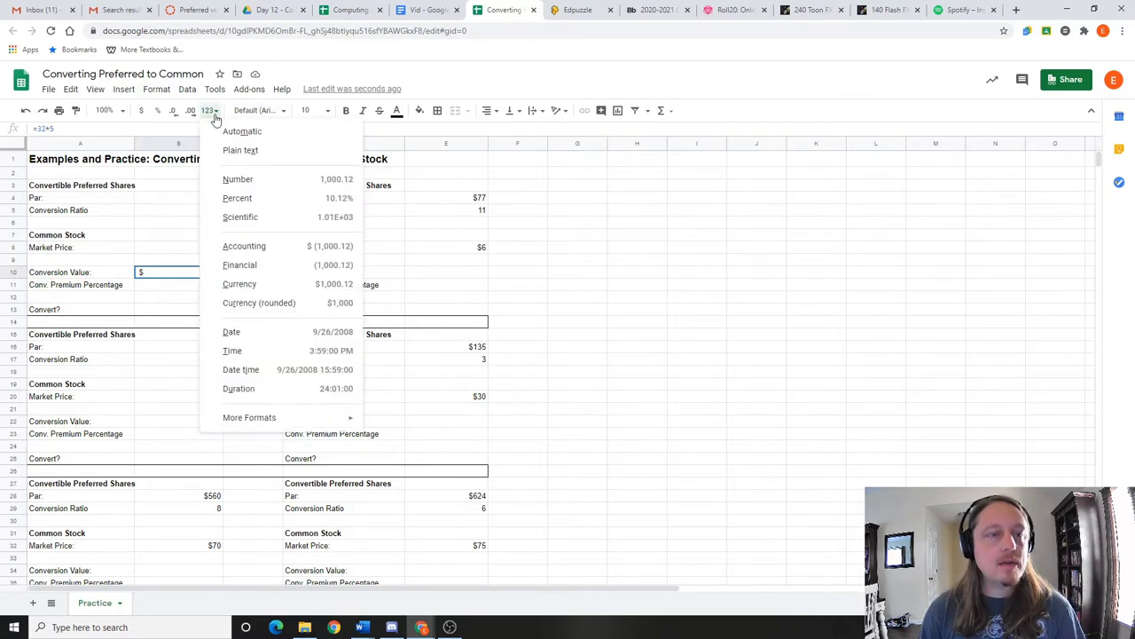
# Format B10's conversion value as currency with no decimals so it reads $160
pyautogui.click(257, 266)
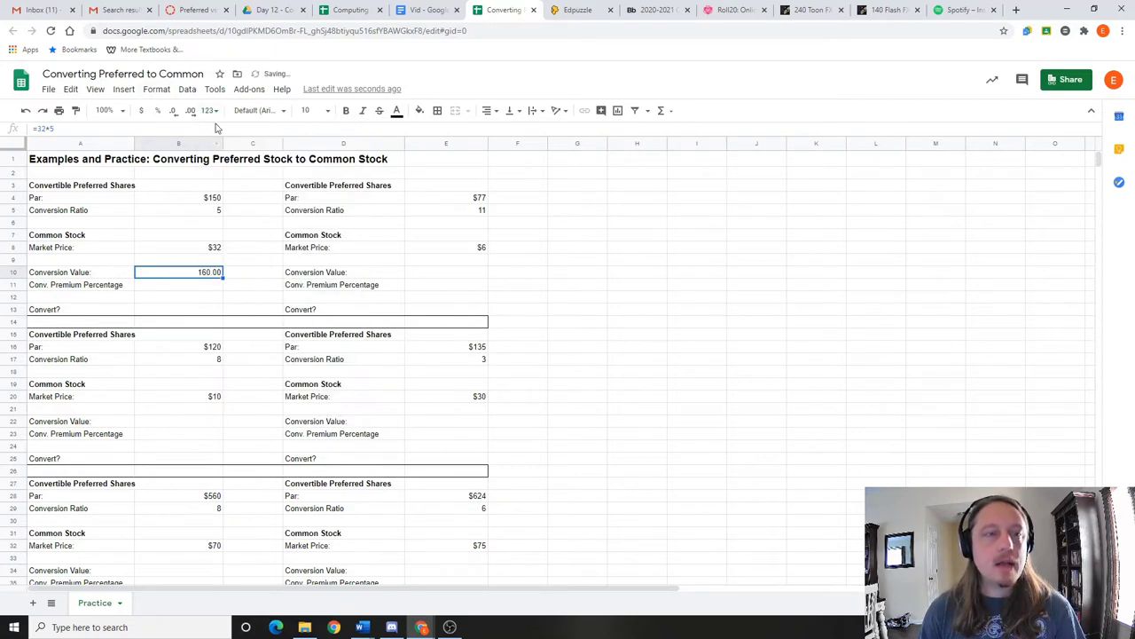
pyautogui.click(175, 111)
pyautogui.click(174, 113)
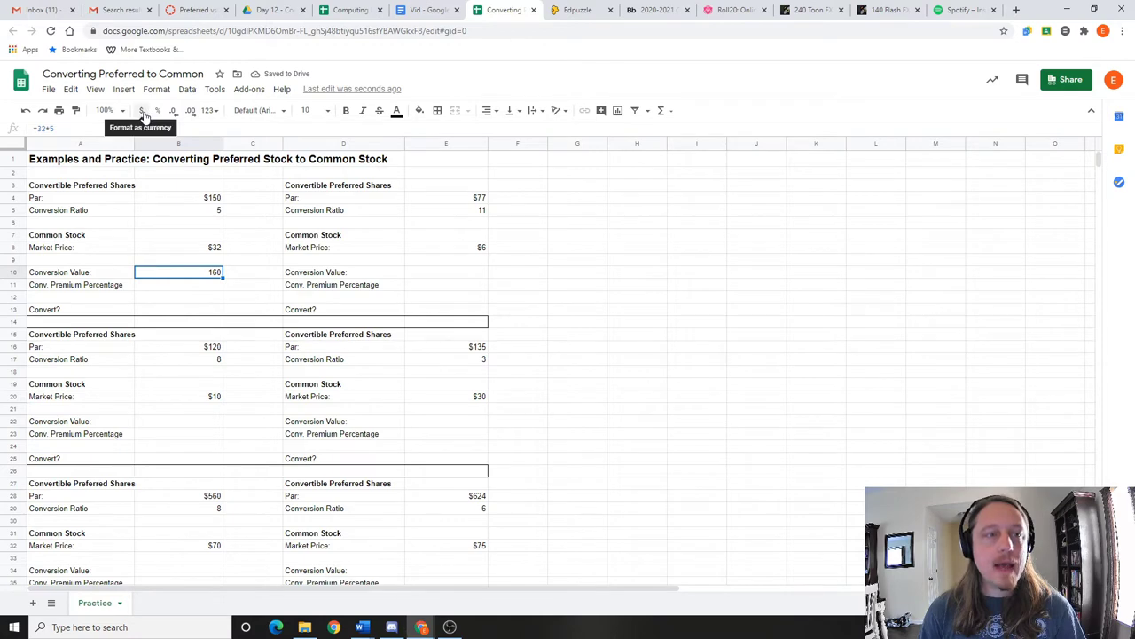
pyautogui.click(144, 113)
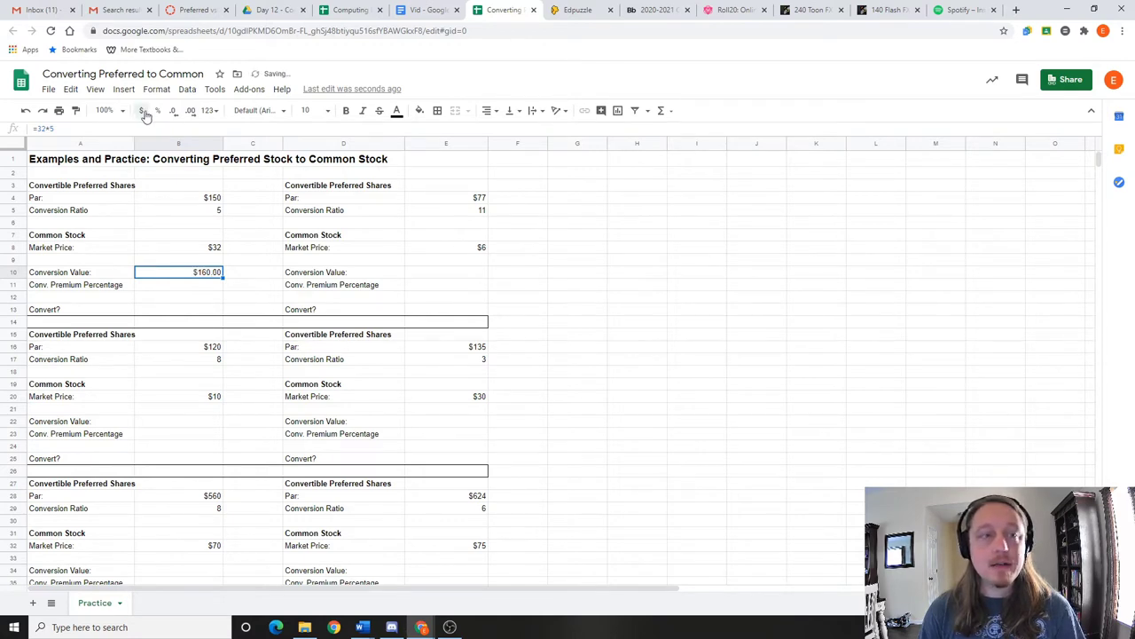
pyautogui.click(175, 112)
pyautogui.click(174, 112)
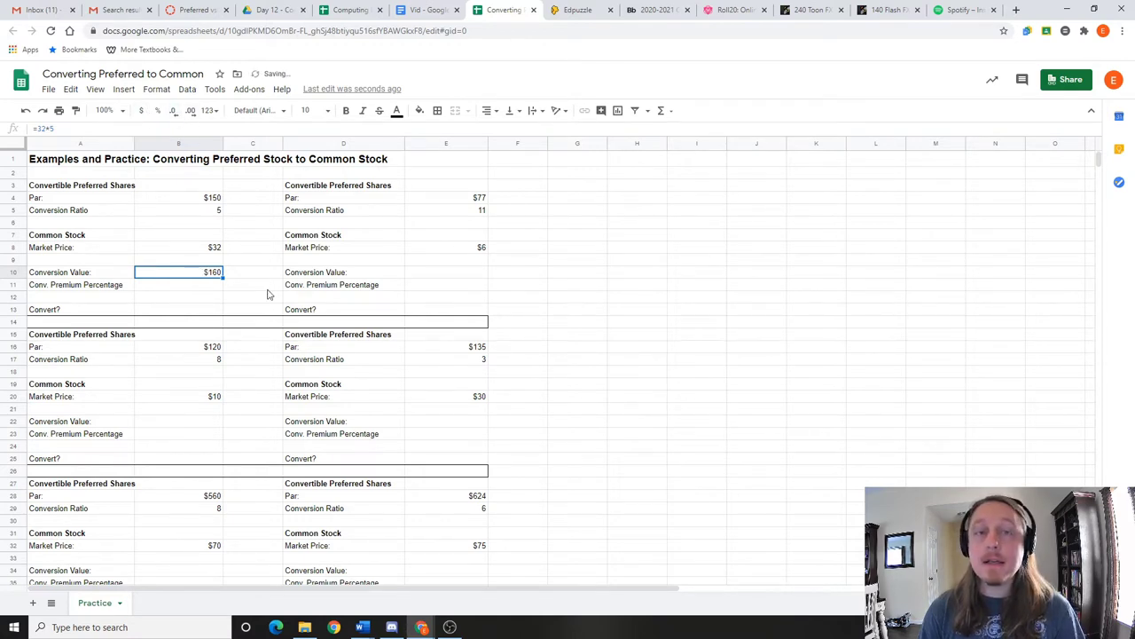
pyautogui.click(212, 113)
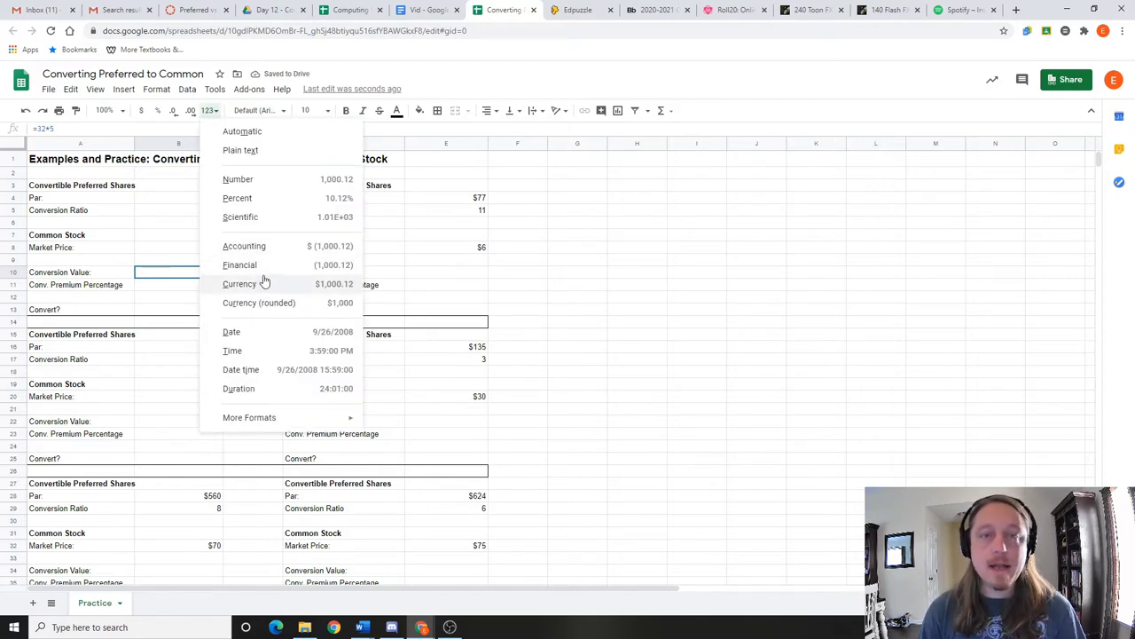
pyautogui.click(162, 275)
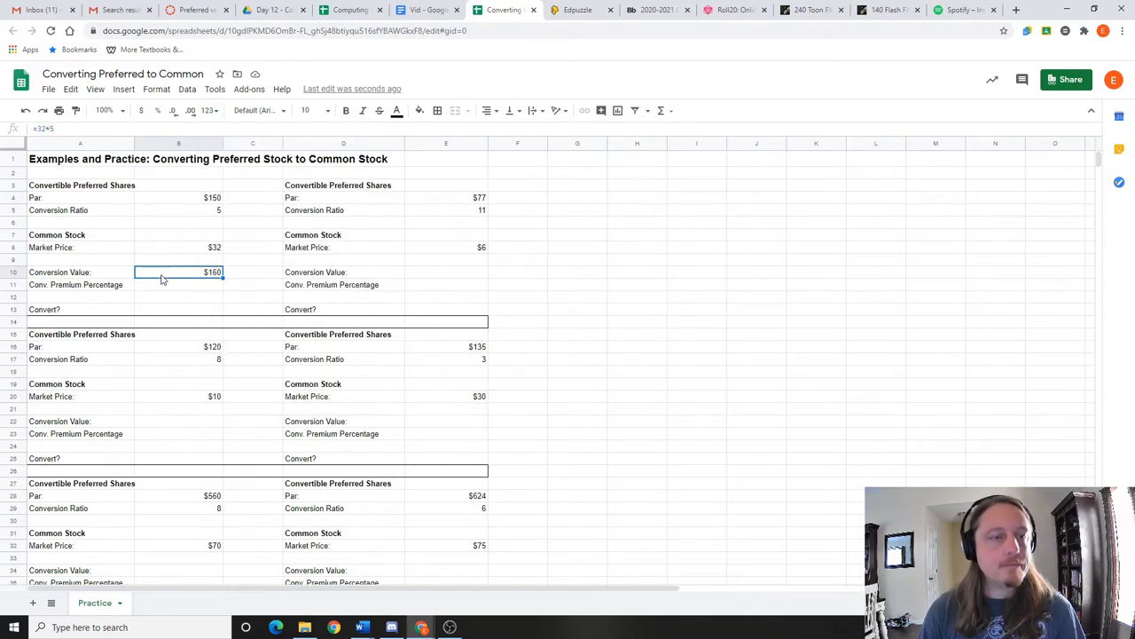
pyautogui.click(205, 289)
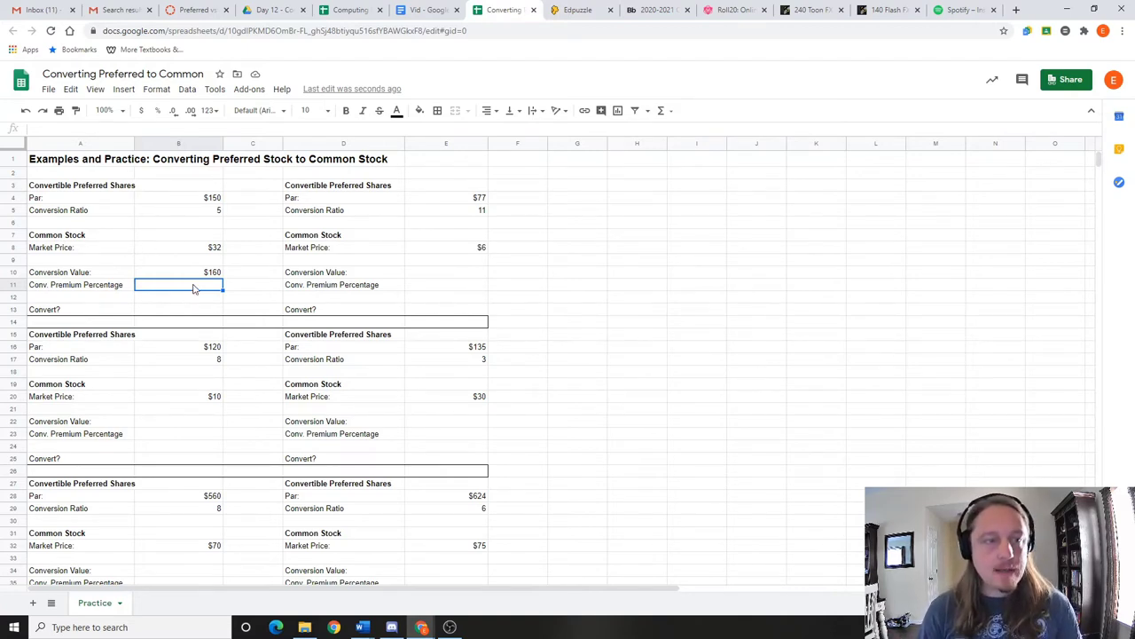
# Type =100%-160/150 into B11 as the first example's conversion premium
pyautogui.write('=')
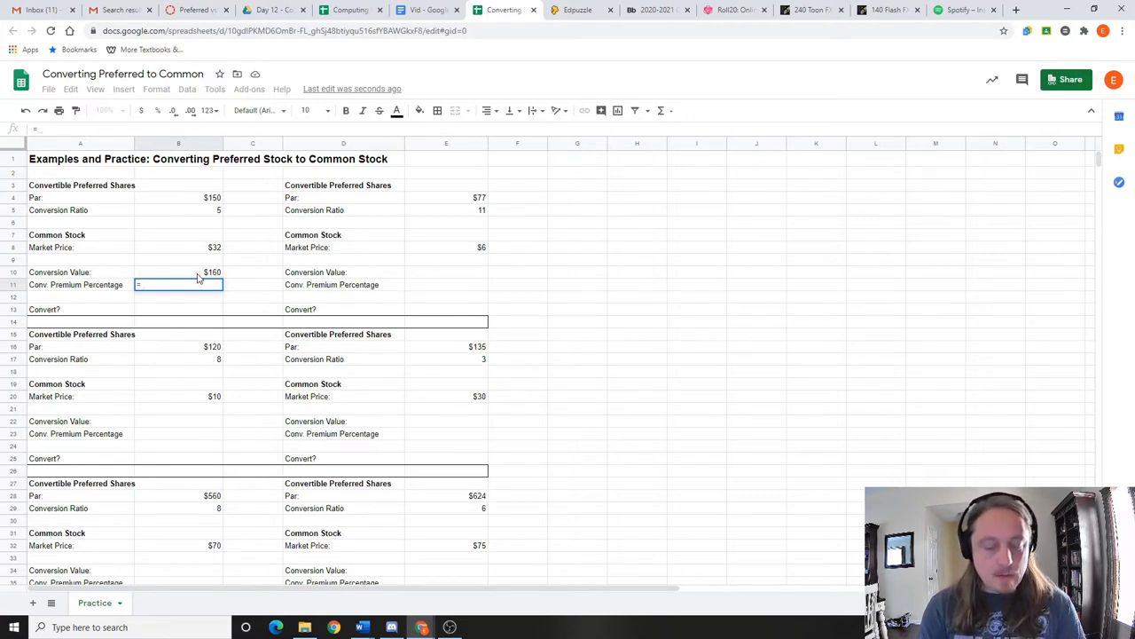
pyautogui.write('100%')
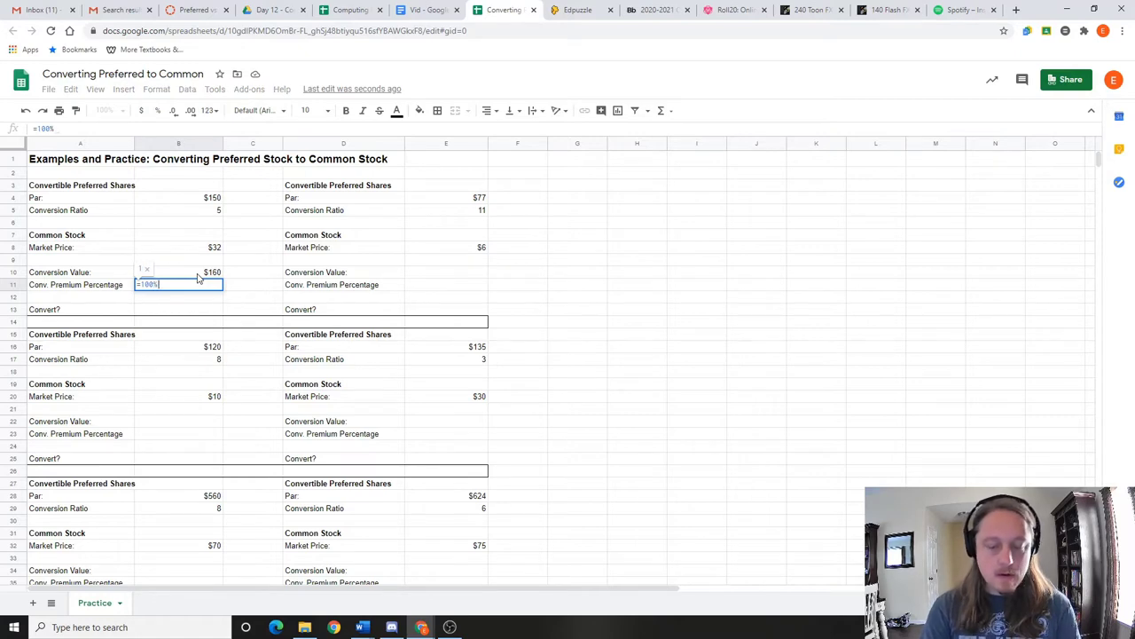
pyautogui.write('-')
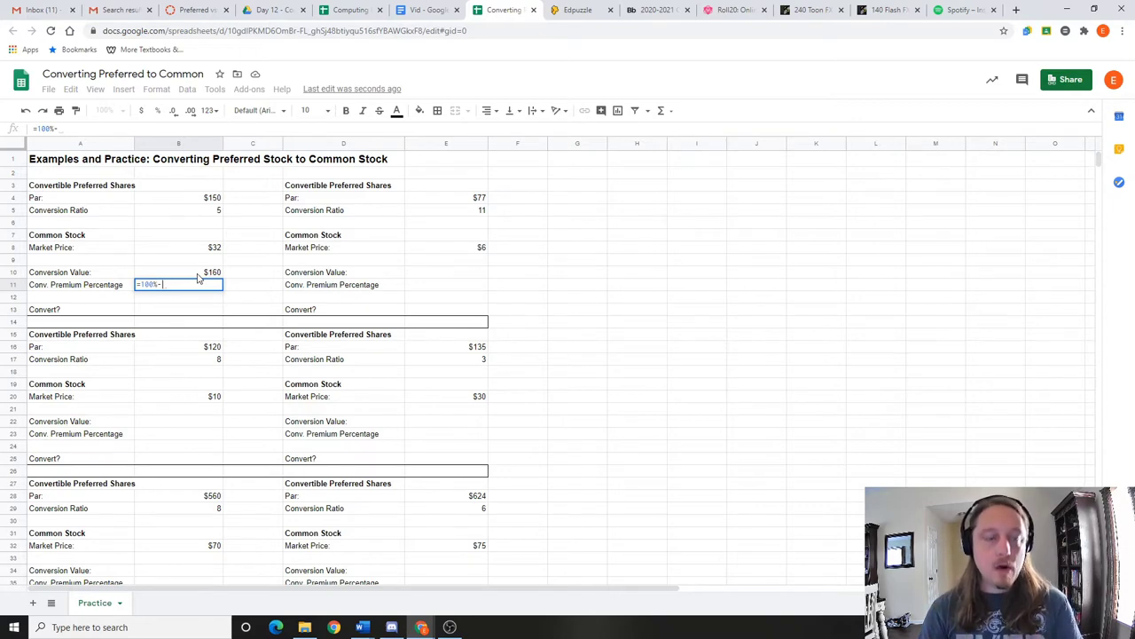
pyautogui.write('1')
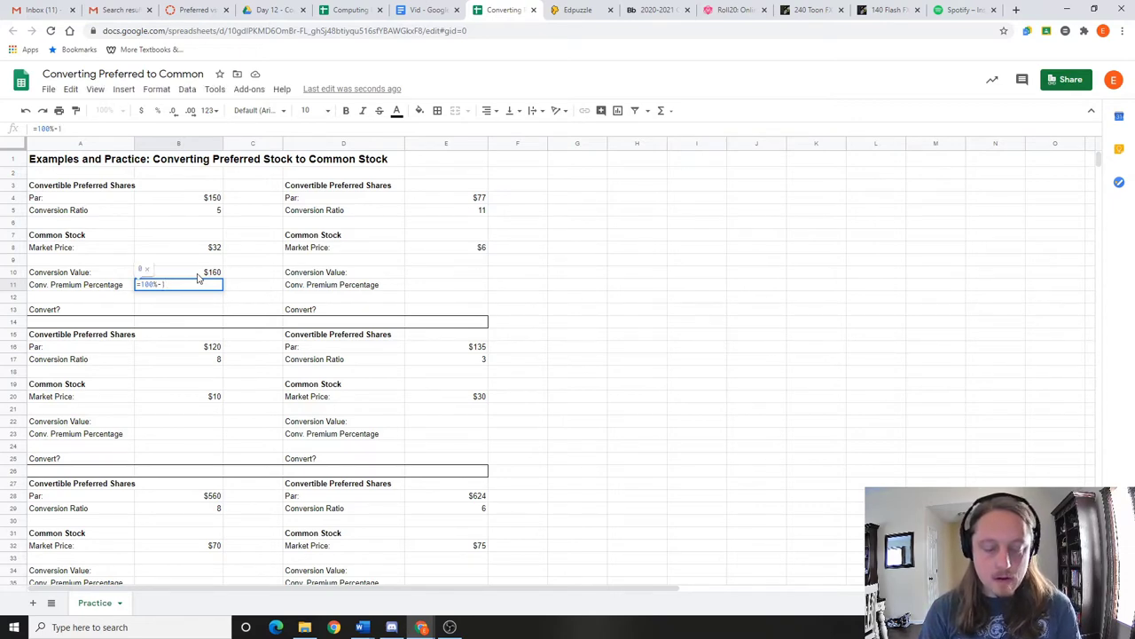
pyautogui.write('60')
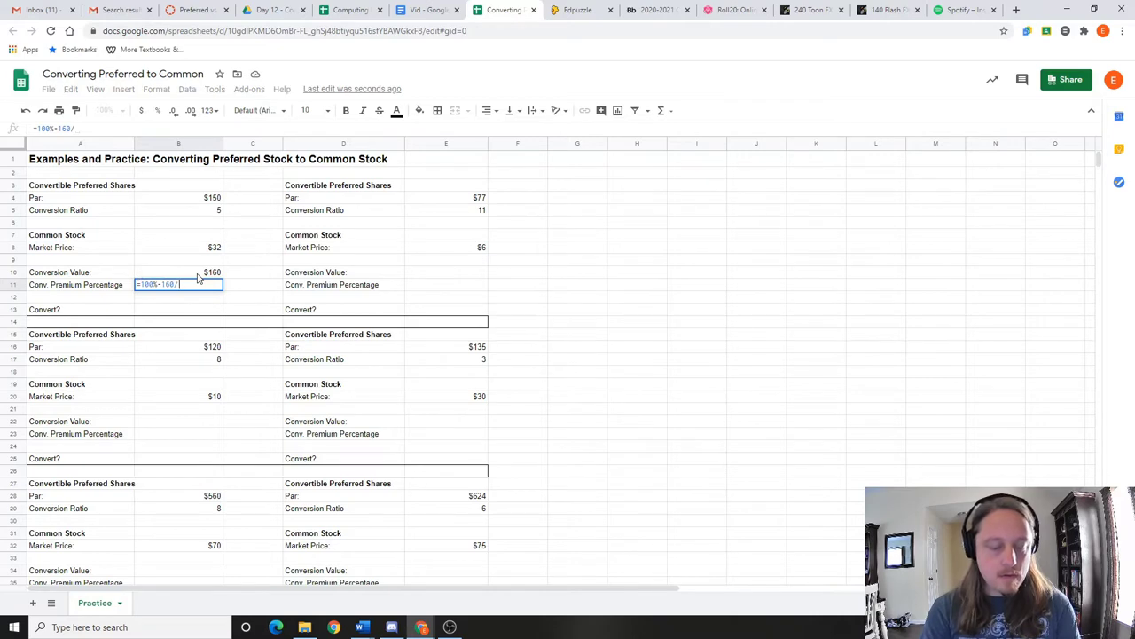
pyautogui.write('/150')
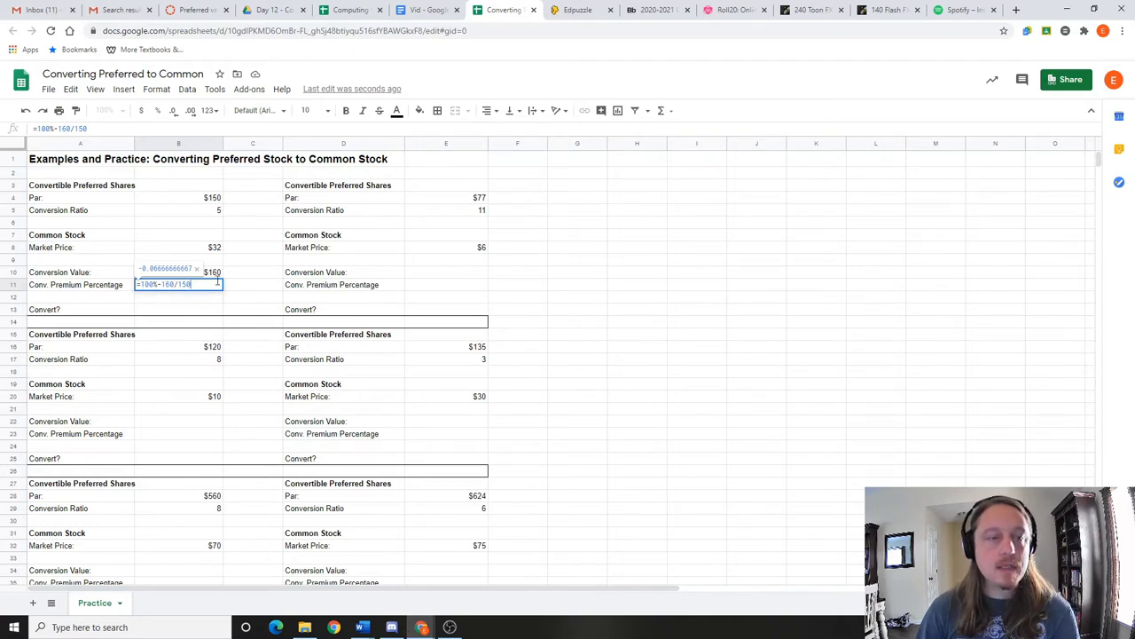
pyautogui.doubleClick(186, 285)
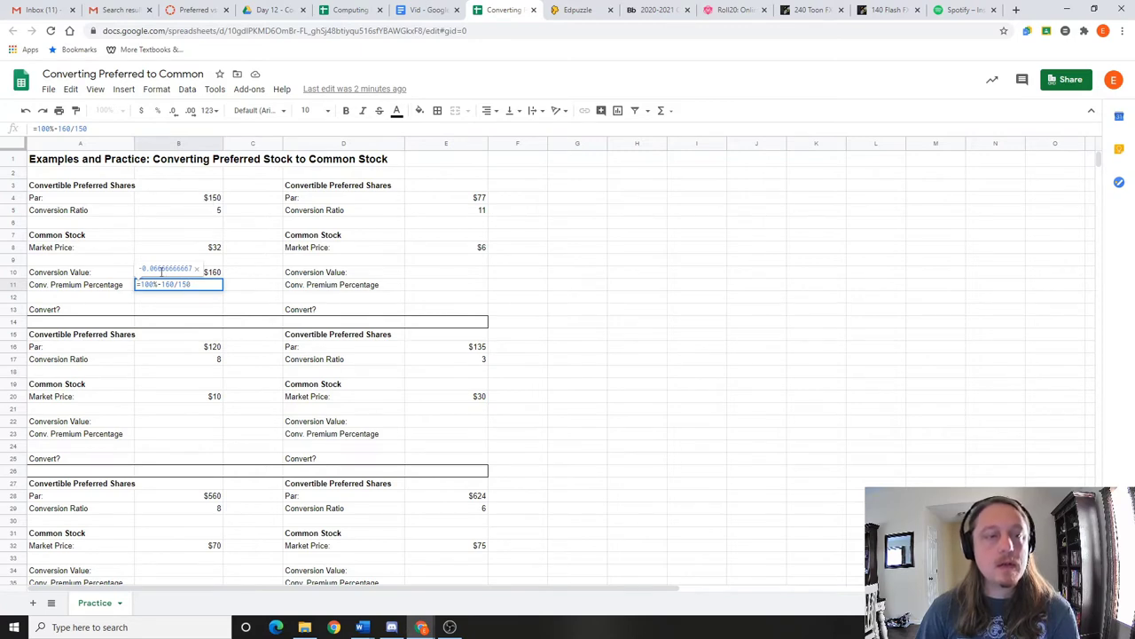
# Commit the B11 premium formula and format it as a percentage, -6.67%
pyautogui.press('Return')
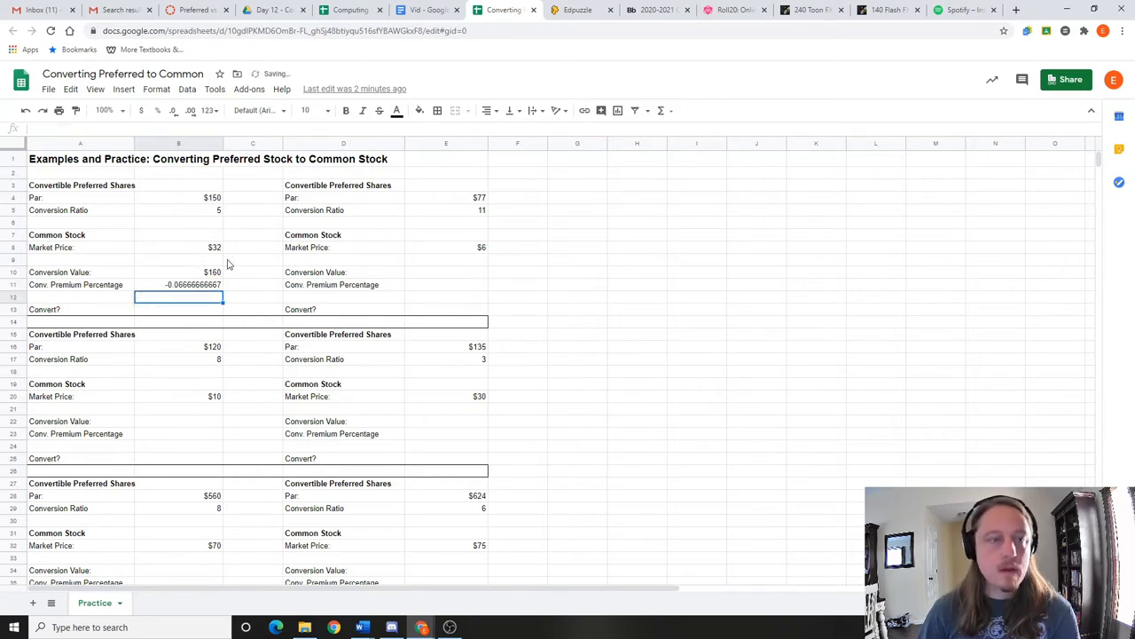
pyautogui.click(192, 288)
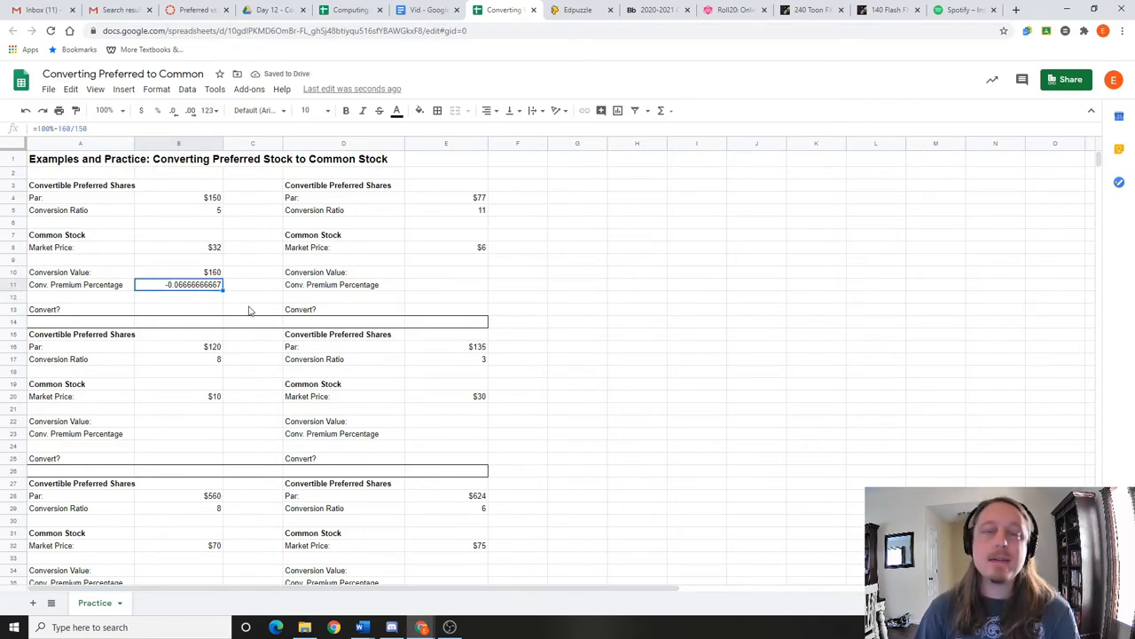
pyautogui.click(158, 111)
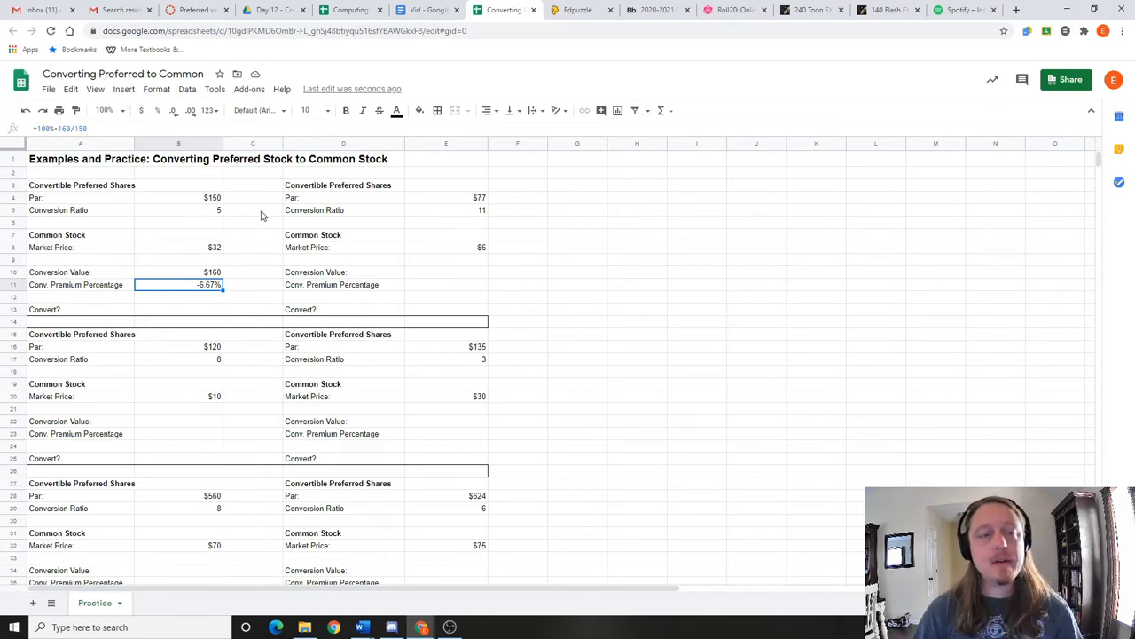
# Enter Yes in B13 as the first example's Convert? answer
pyautogui.click(167, 312)
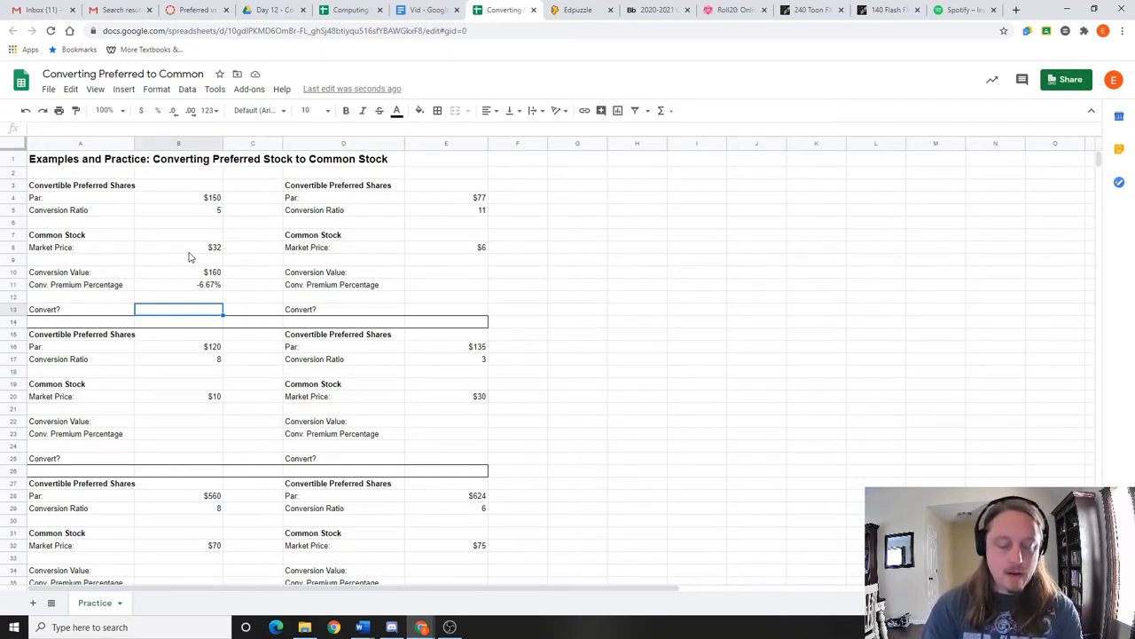
pyautogui.write('Yes')
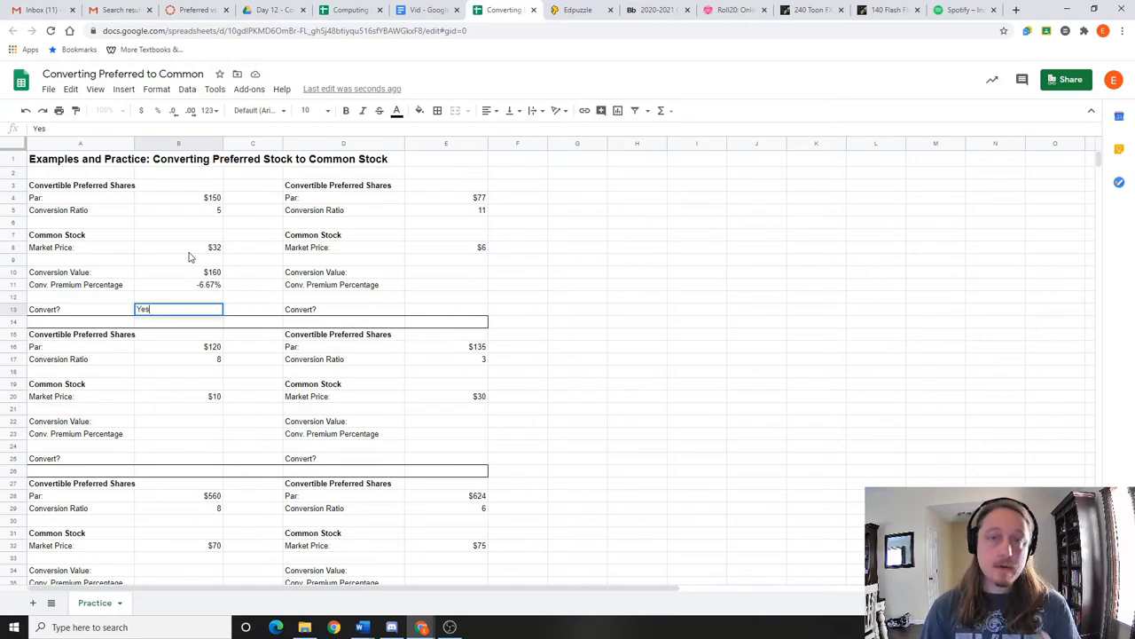
pyautogui.press('Return')
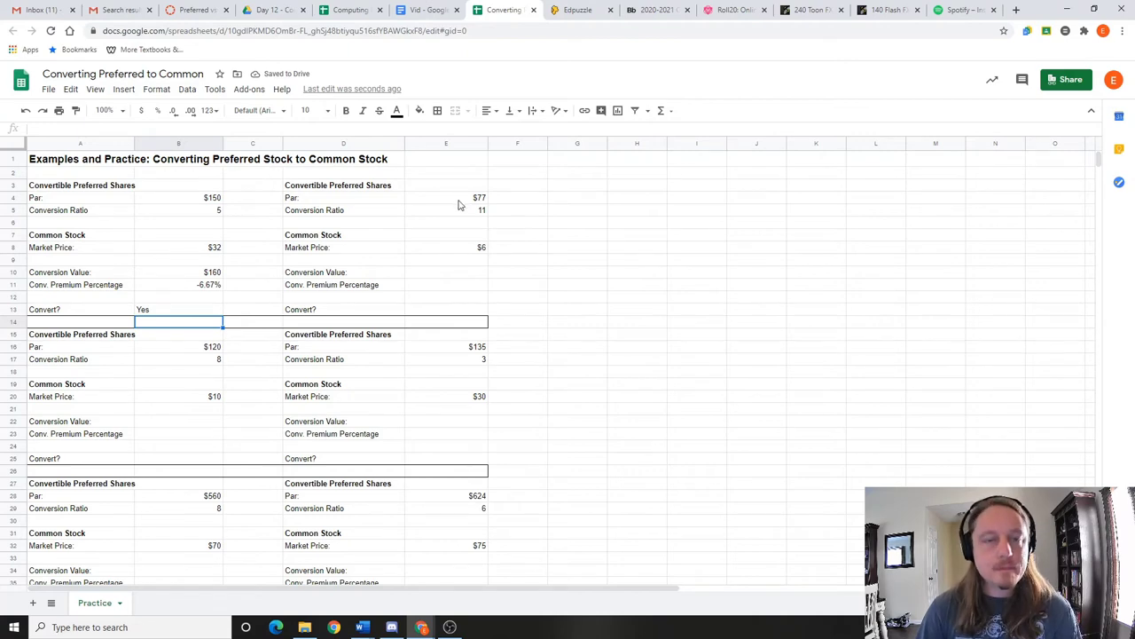
pyautogui.click(459, 202)
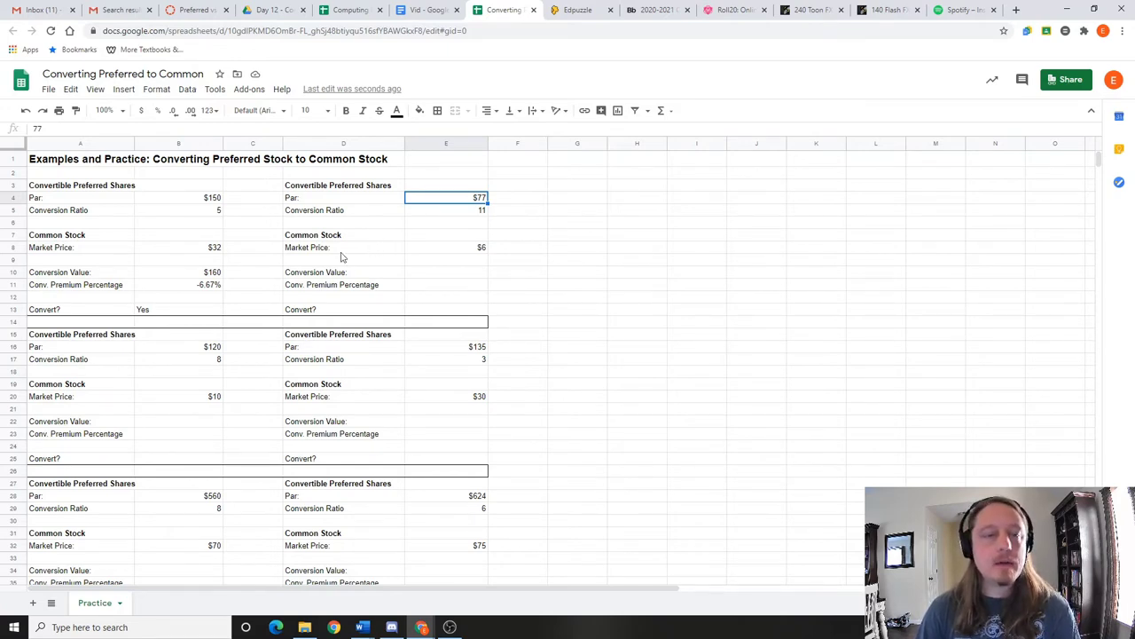
pyautogui.click(463, 252)
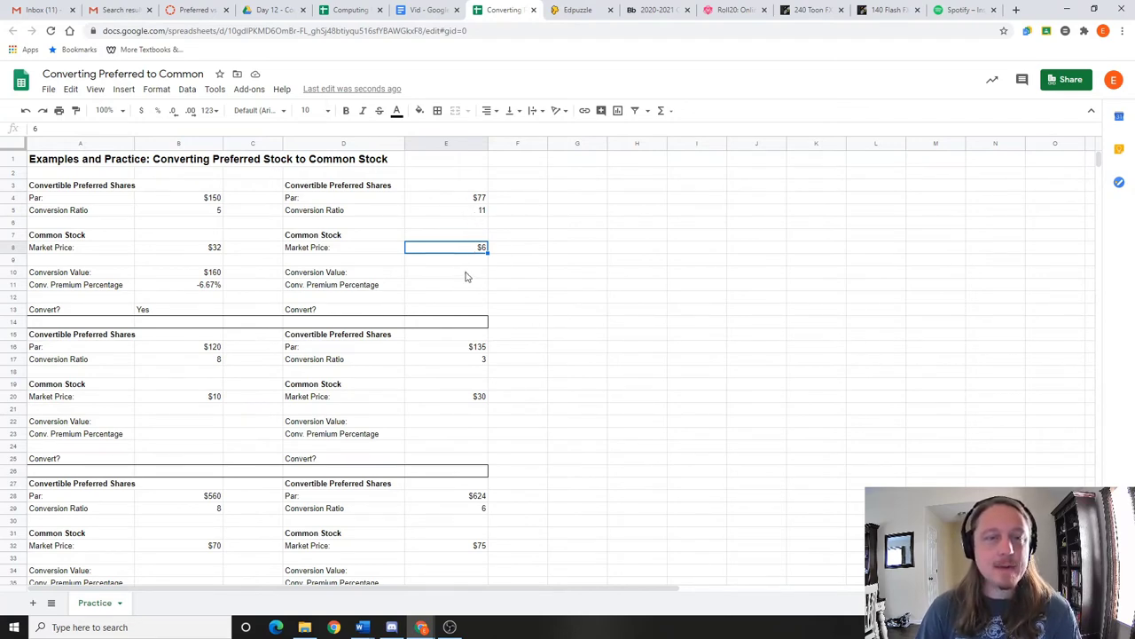
pyautogui.click(467, 277)
# Enter =11*6 in E10 and format it as currency so it shows $66
pyautogui.write('=')
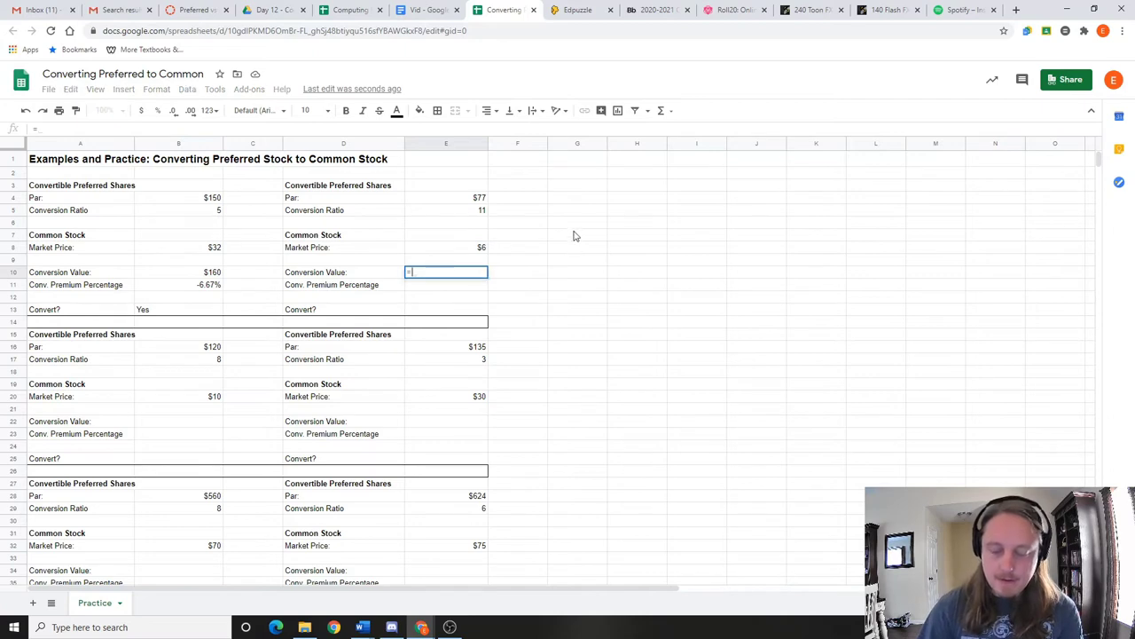
pyautogui.write('11')
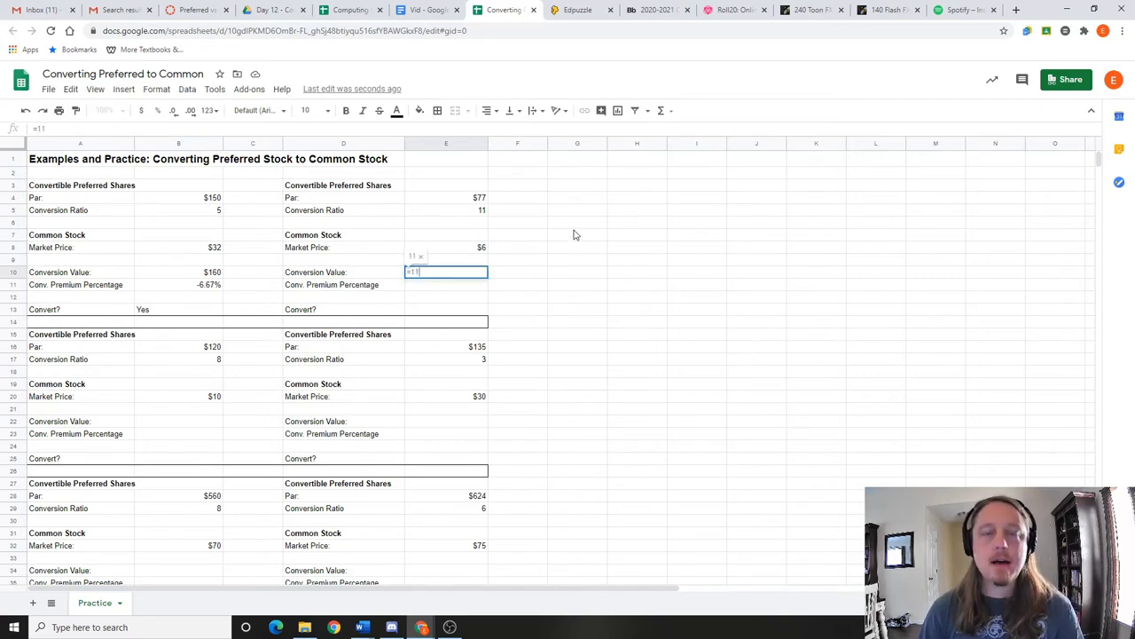
pyautogui.write('*6')
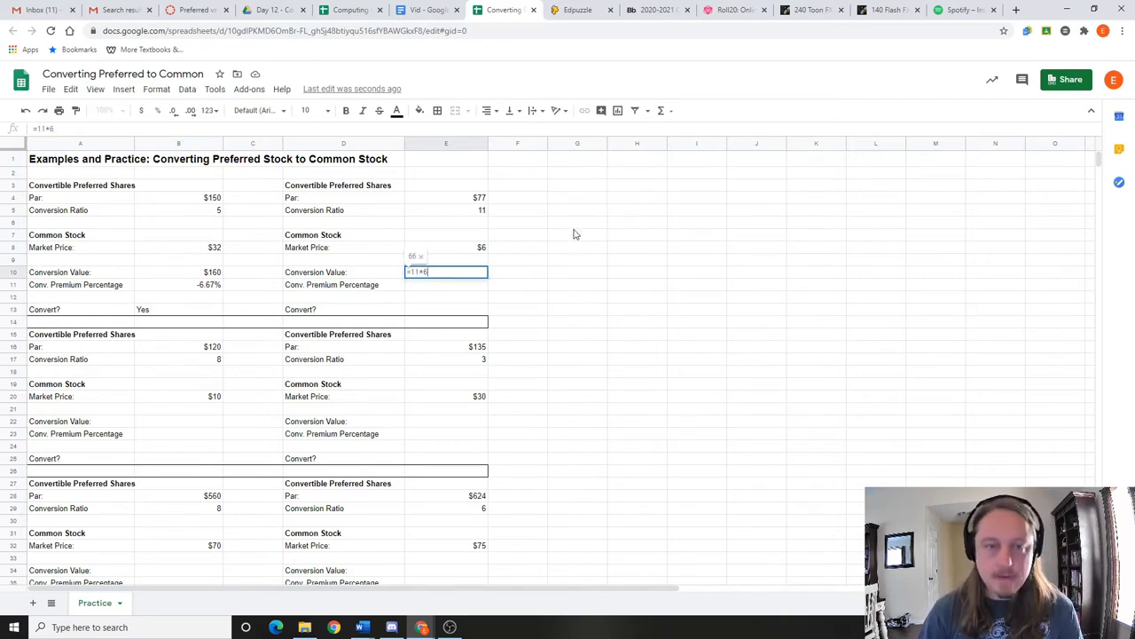
pyautogui.press('Return')
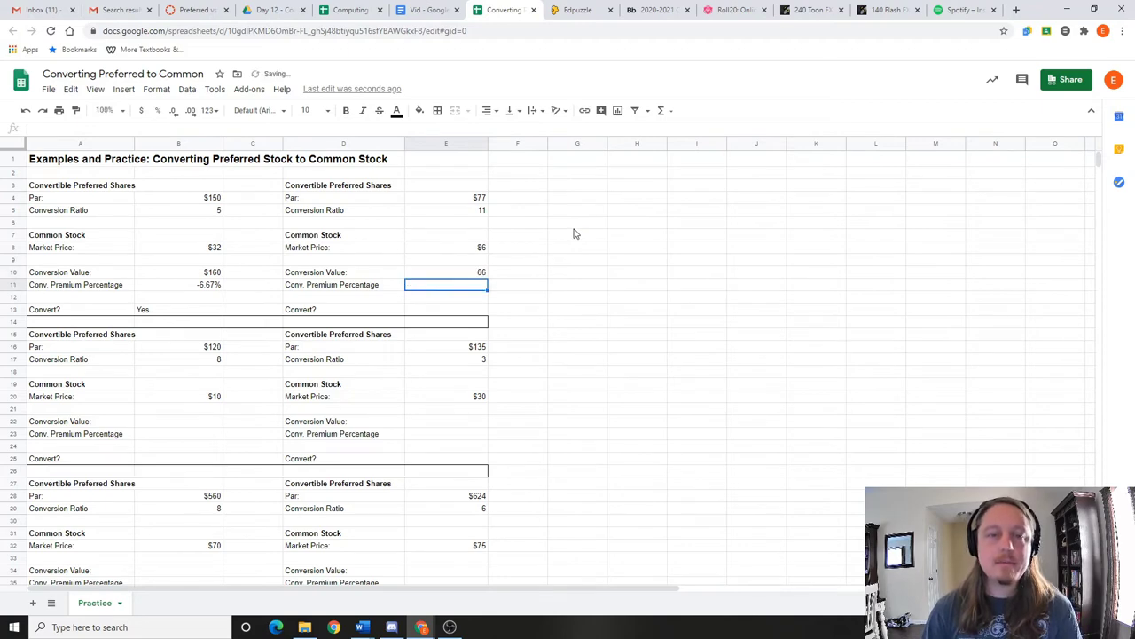
pyautogui.click(479, 276)
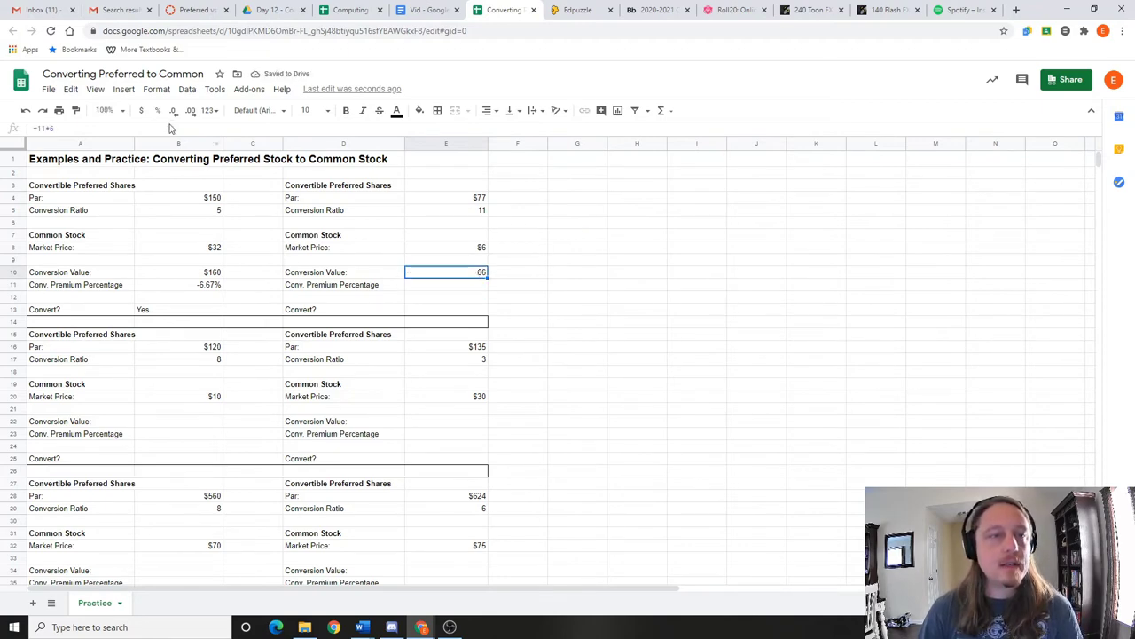
pyautogui.click(139, 114)
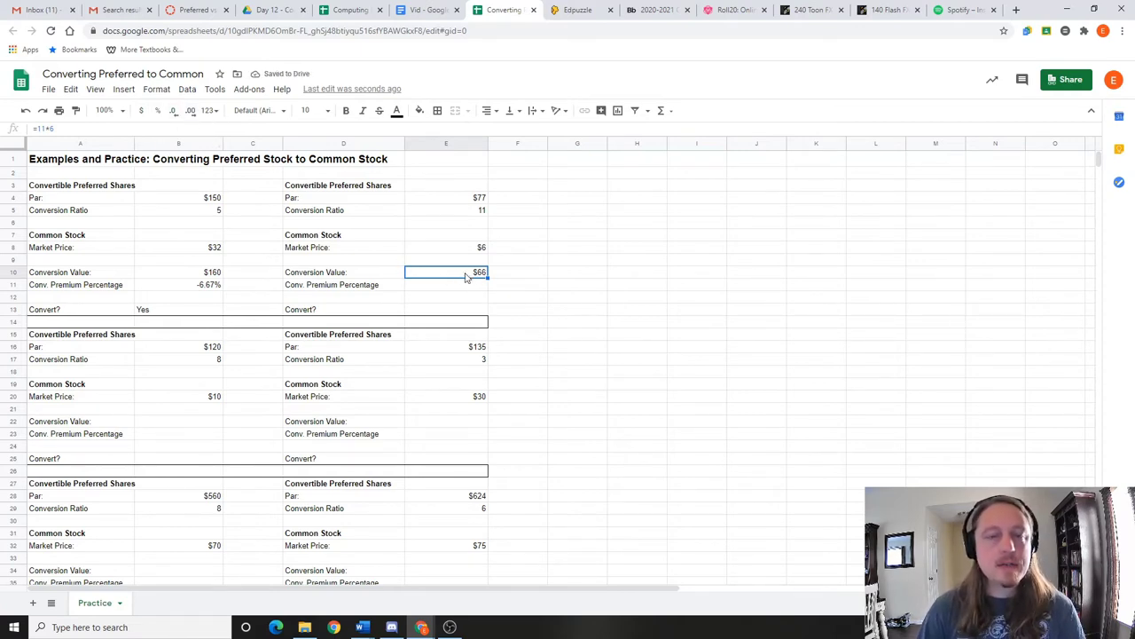
pyautogui.click(466, 200)
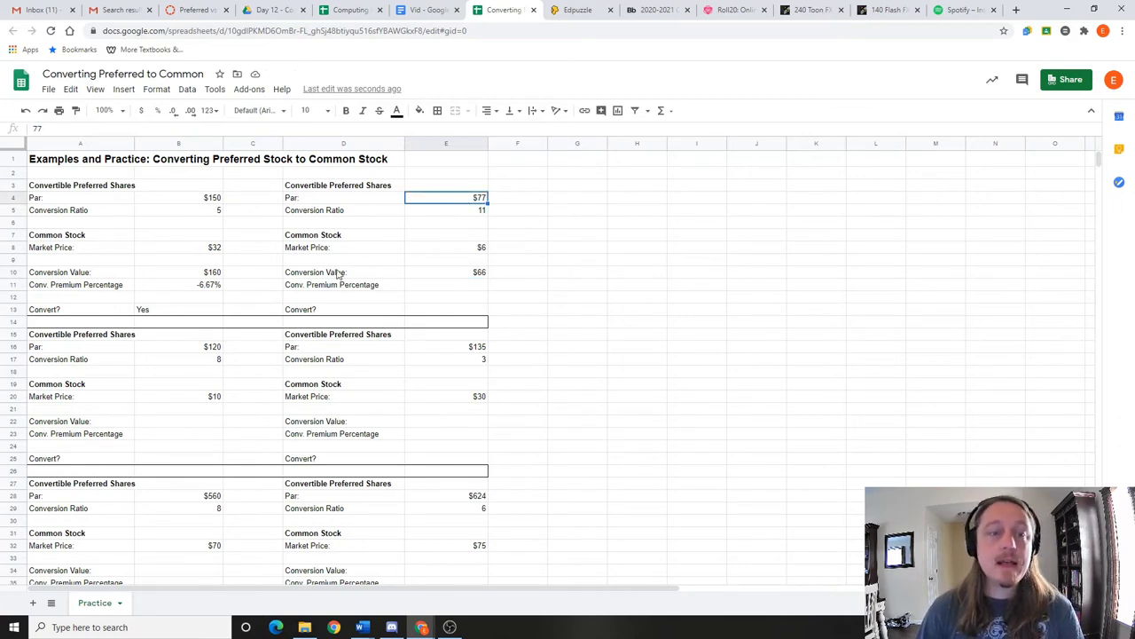
pyautogui.click(462, 277)
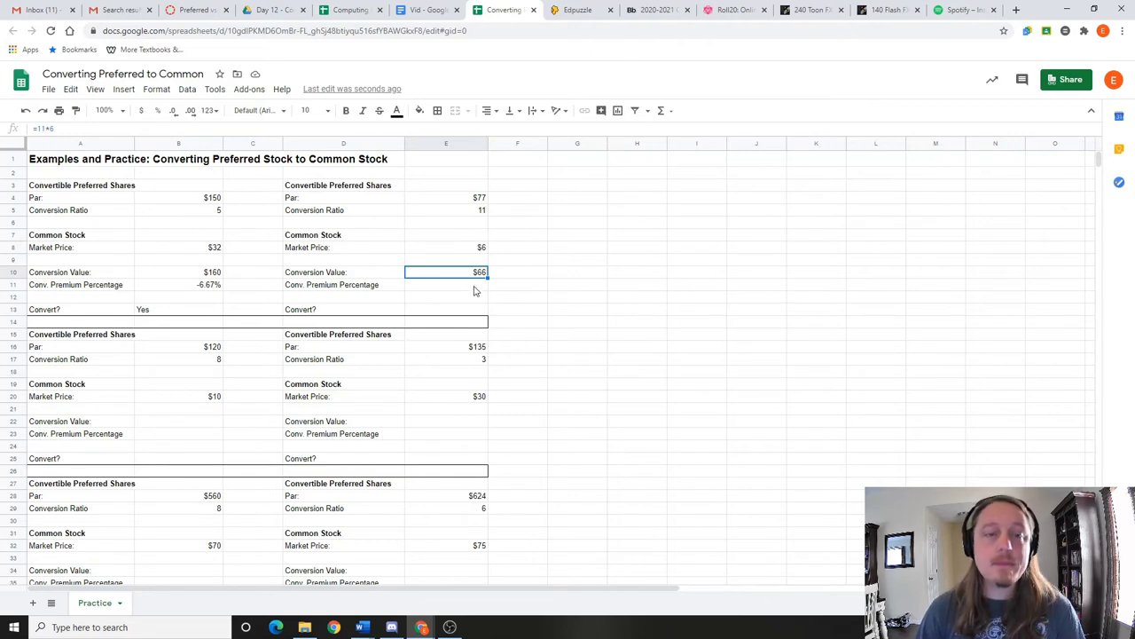
pyautogui.click(475, 287)
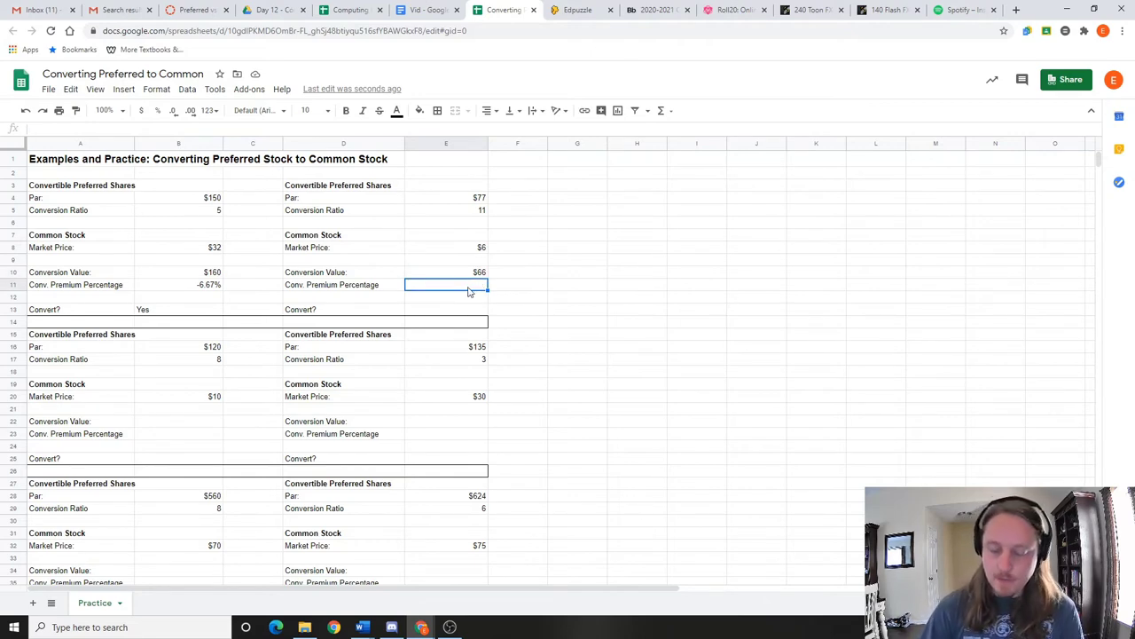
# Type 100%-66/77 into E11, then start turning it into a formula via the formula bar
pyautogui.write('100')
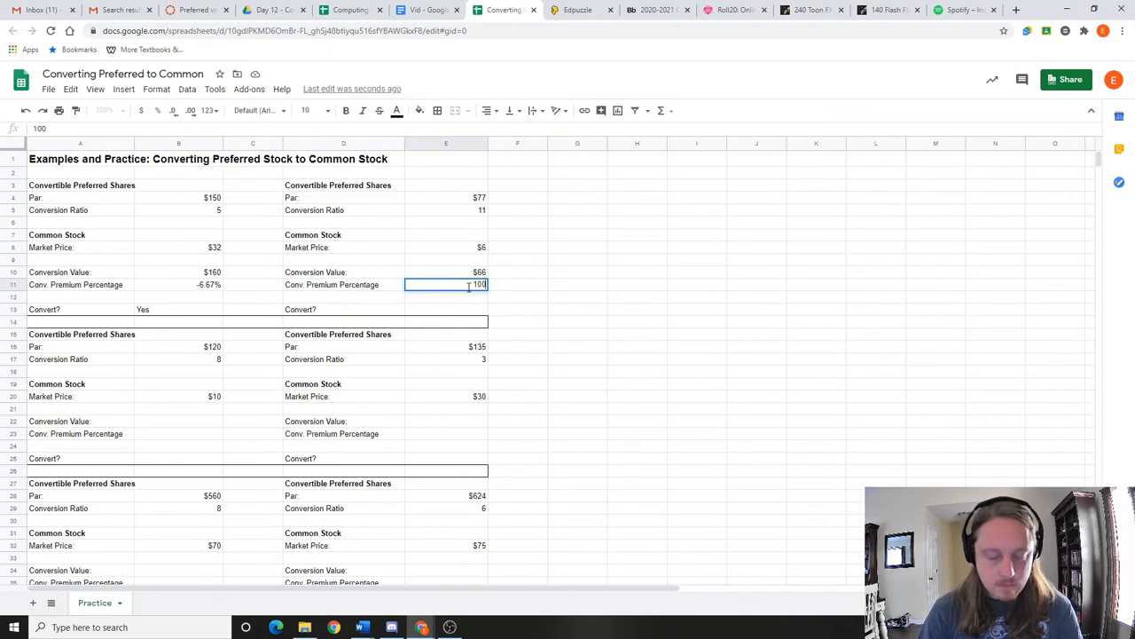
pyautogui.write('%-')
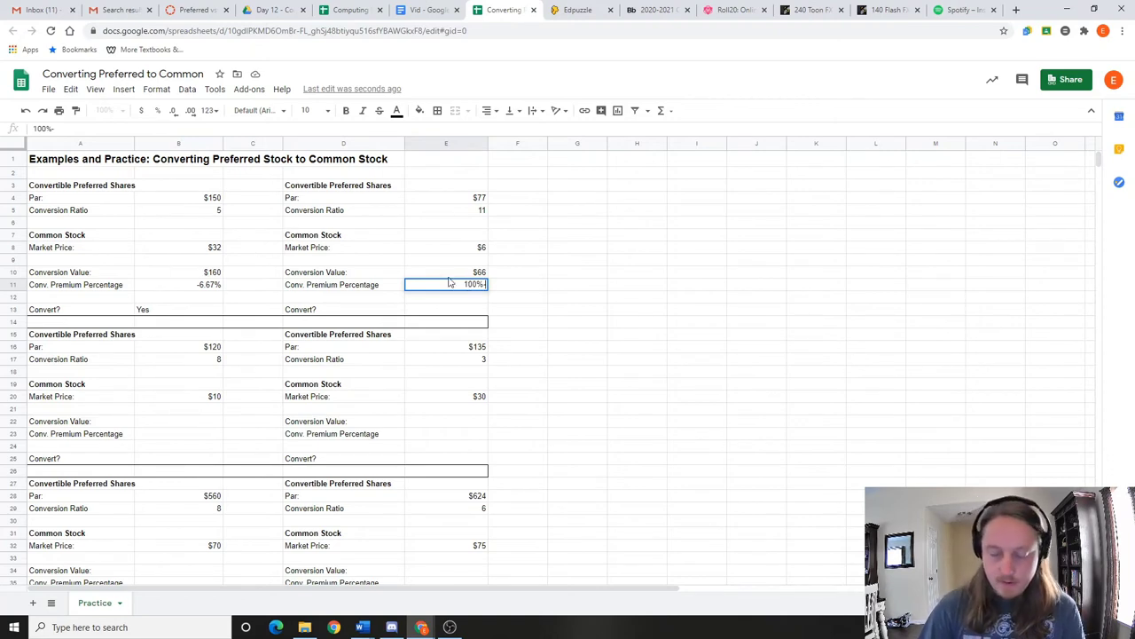
pyautogui.write('66/')
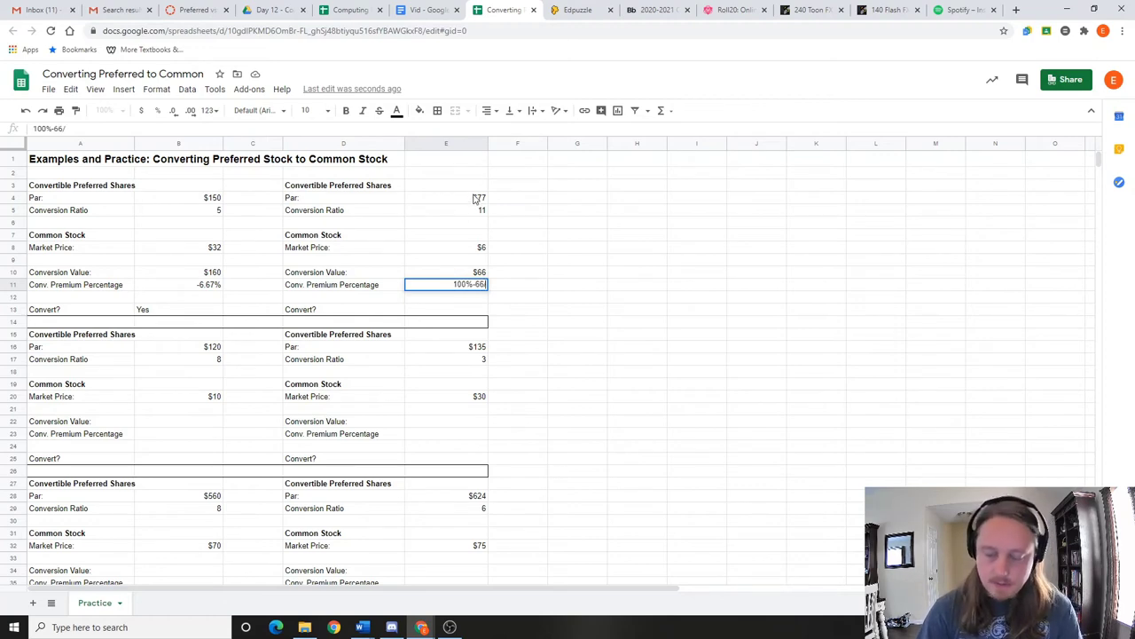
pyautogui.write('77')
pyautogui.press('Return')
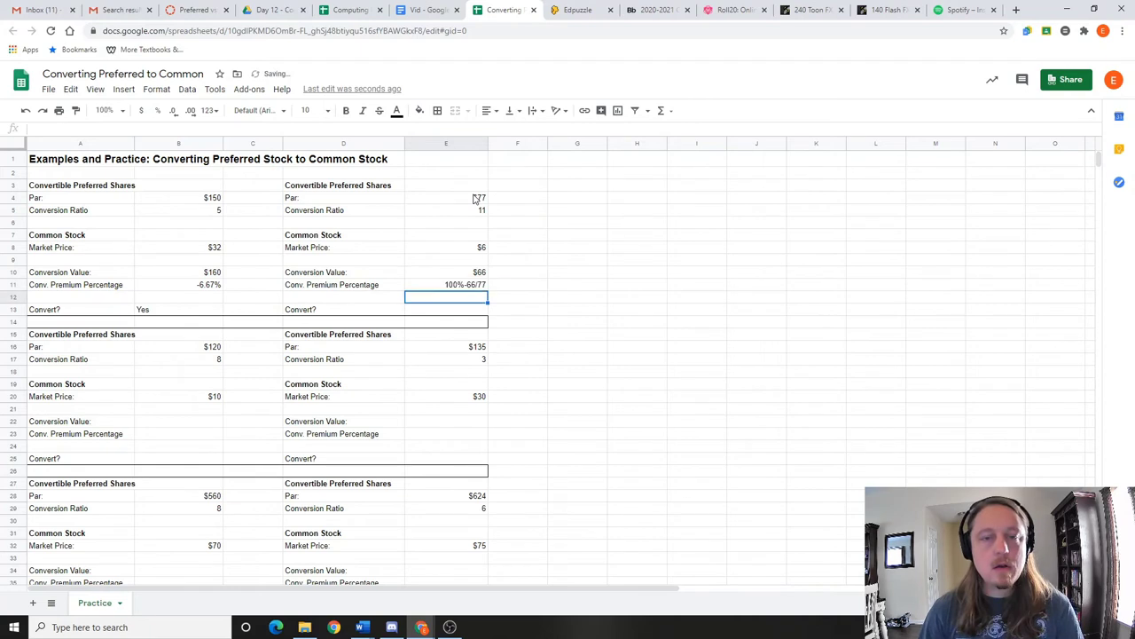
pyautogui.click(468, 284)
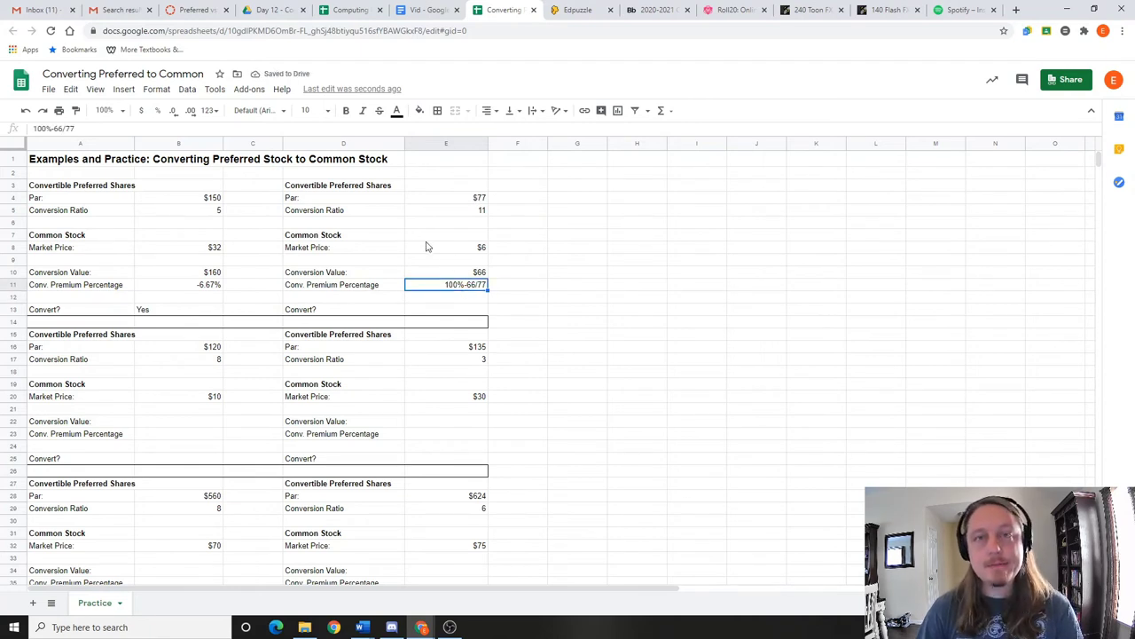
pyautogui.click(33, 129)
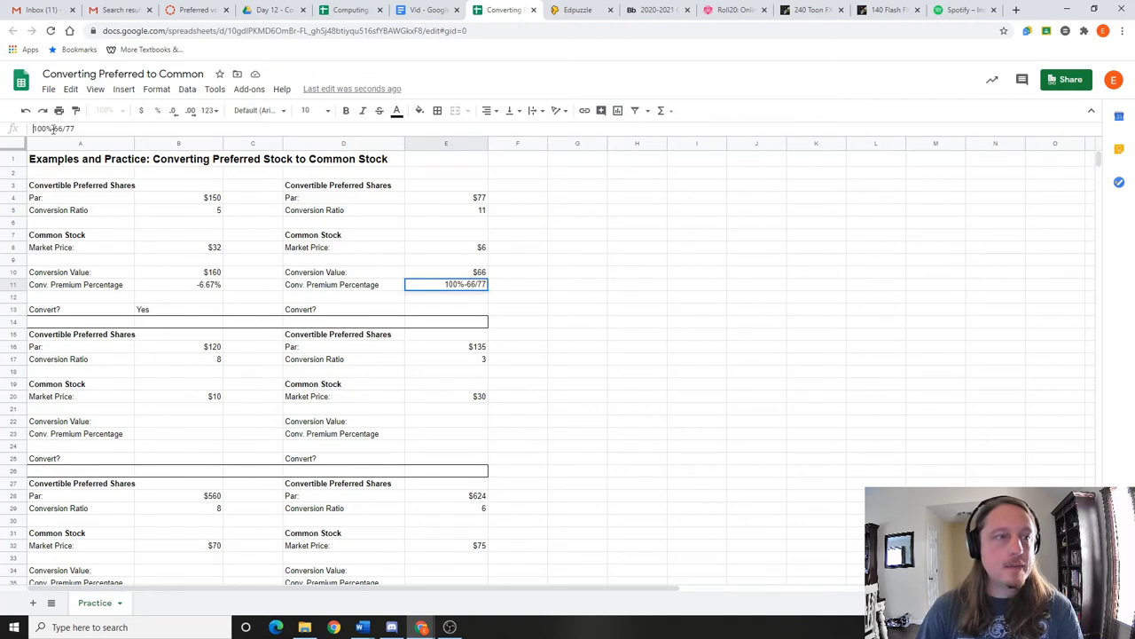
pyautogui.write('=')
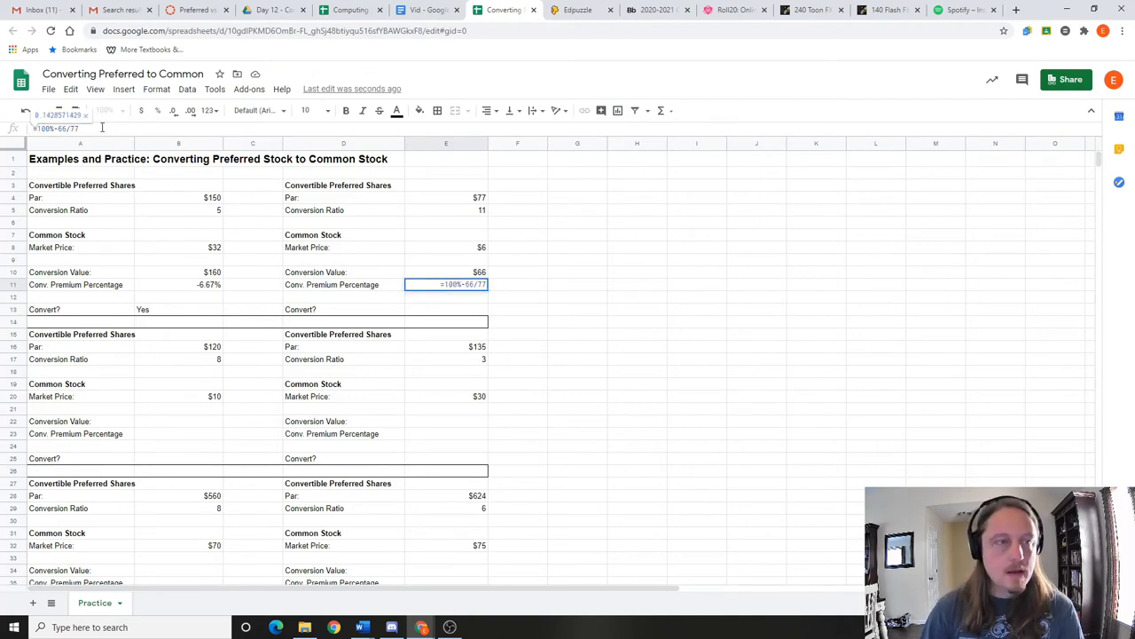
pyautogui.click(485, 299)
pyautogui.press('BackSpace')
pyautogui.press('BackSpace')
pyautogui.press('BackSpace')
pyautogui.press('BackSpace')
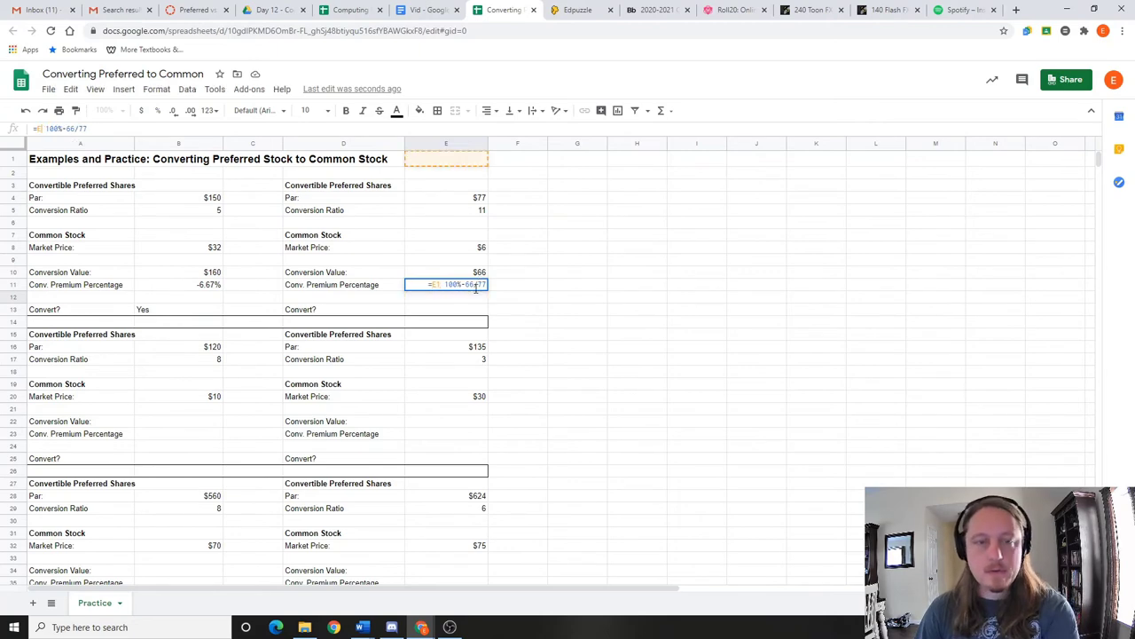
pyautogui.press('Return')
# Prefix E11 with = so =100%-66/77 computes 0.1428571429, and format it as percent
pyautogui.click(446, 285)
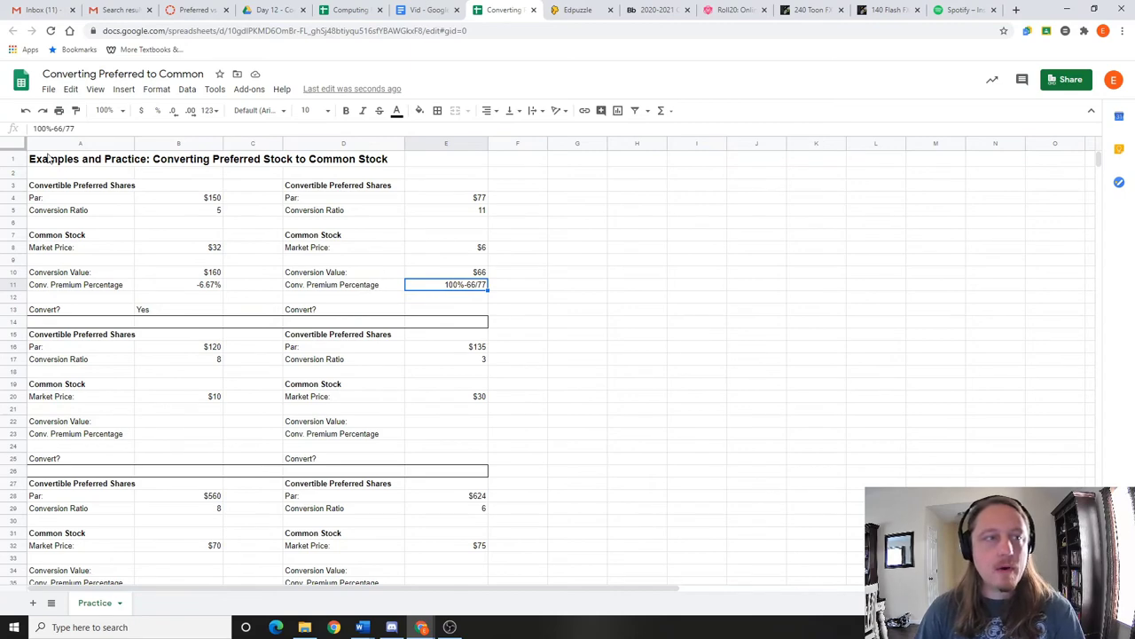
pyautogui.click(34, 129)
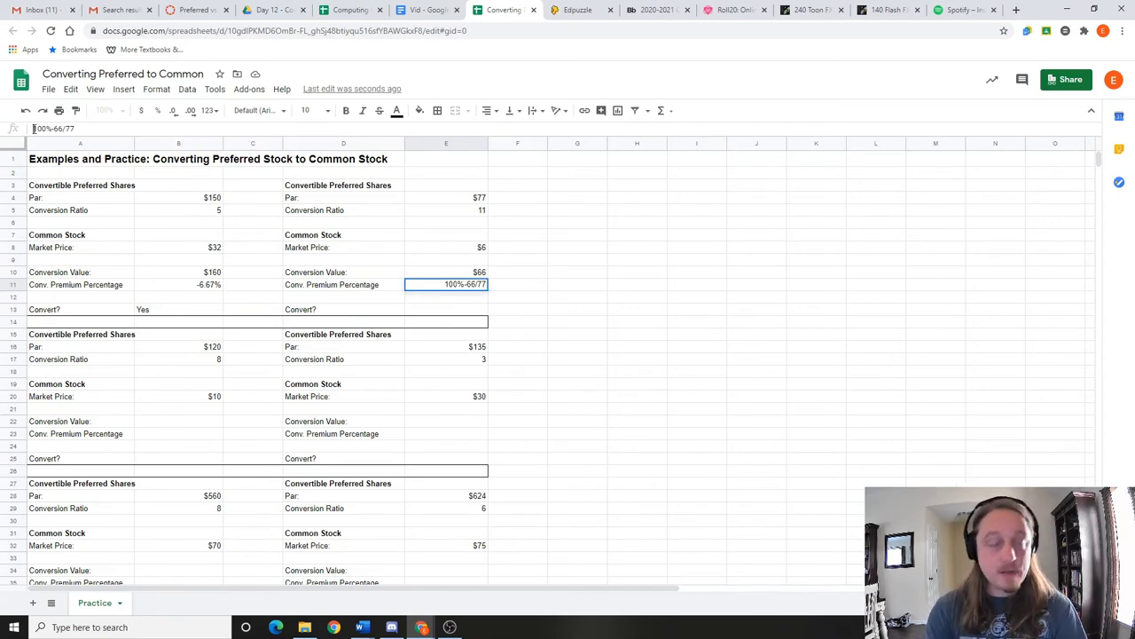
pyautogui.write('=')
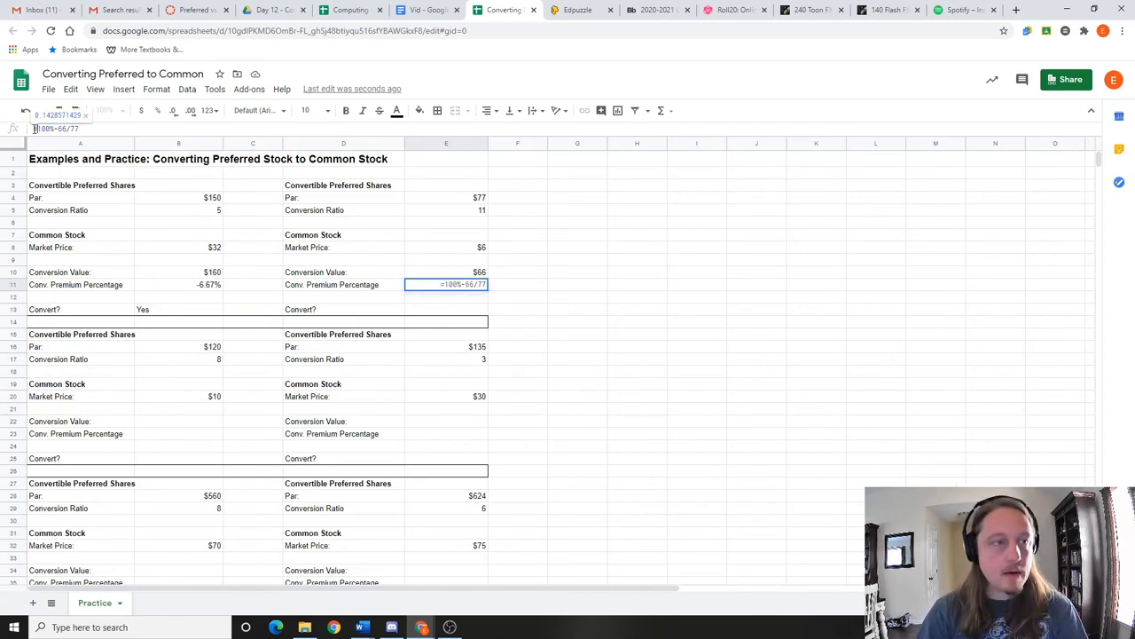
pyautogui.press('Return')
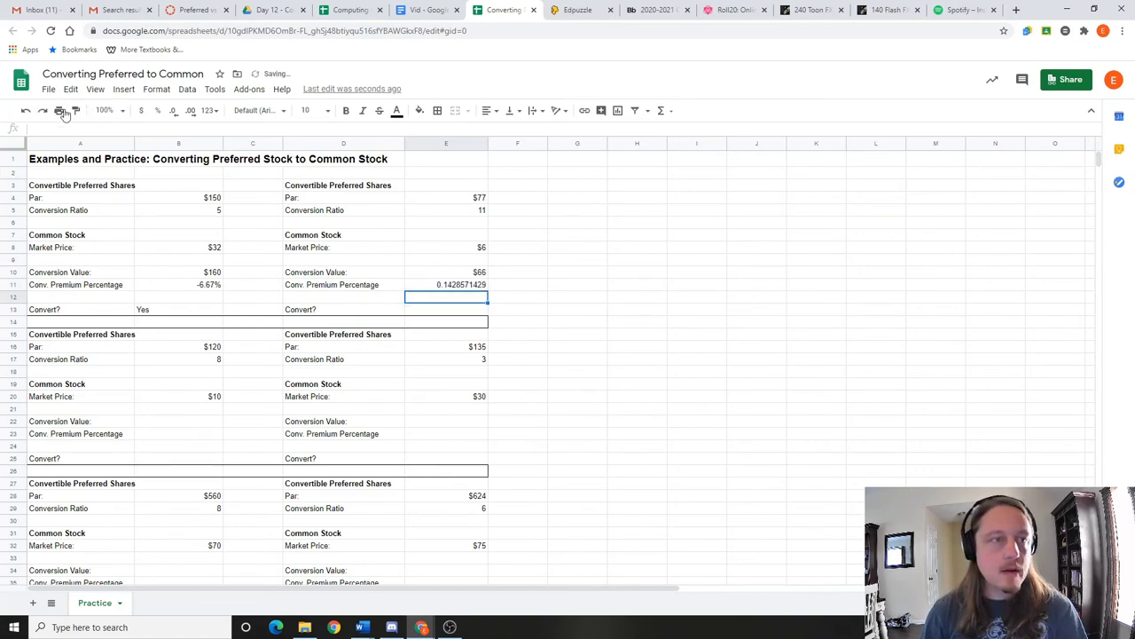
pyautogui.click(455, 286)
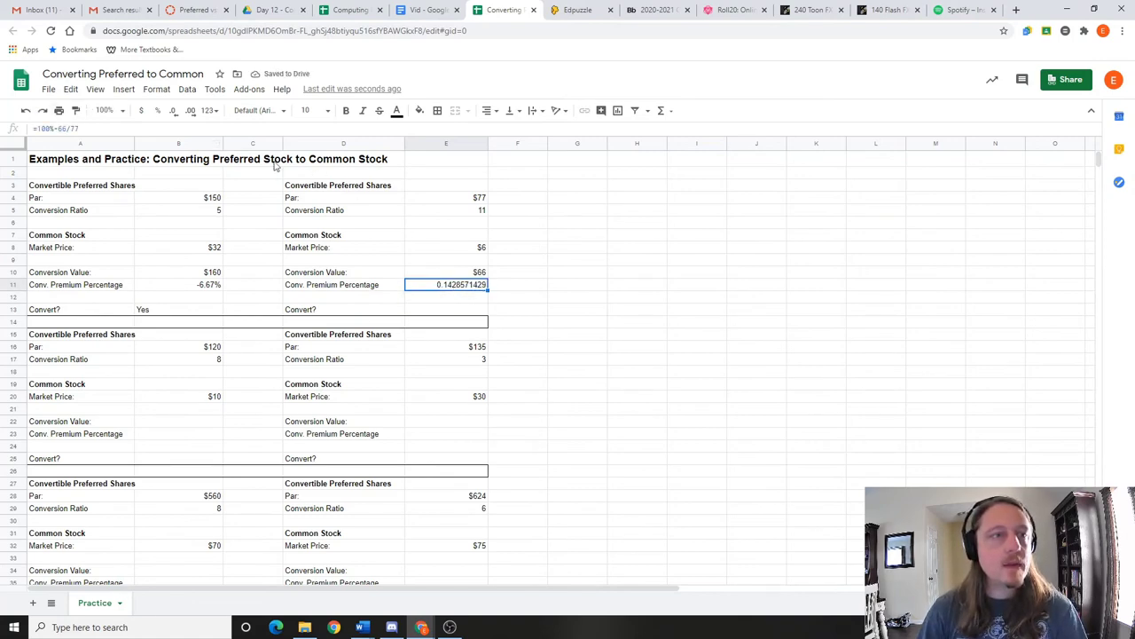
pyautogui.click(158, 111)
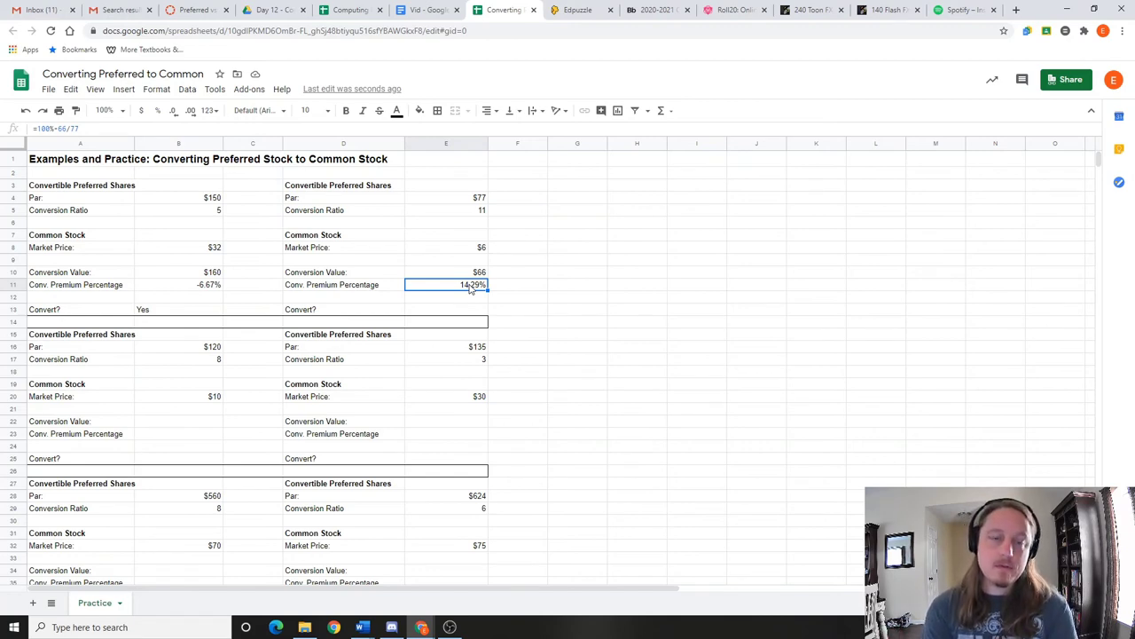
# Select E13, the second example's Convert? answer cell
pyautogui.click(443, 312)
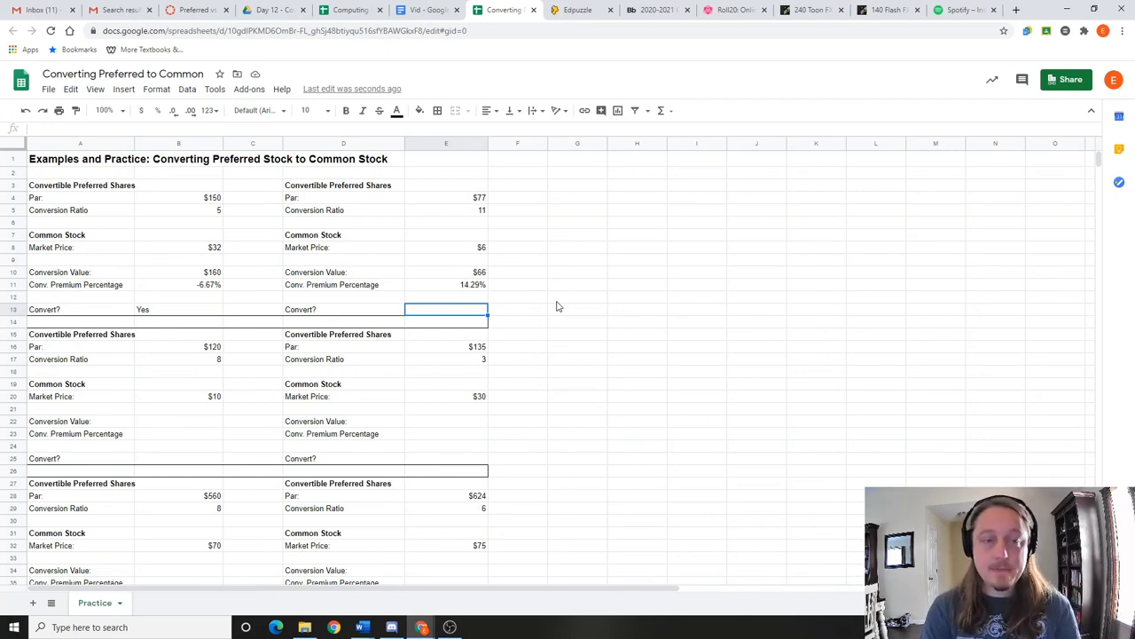
# Enter No in E13 and compare it with the first example's Yes answer in B13
pyautogui.write('No')
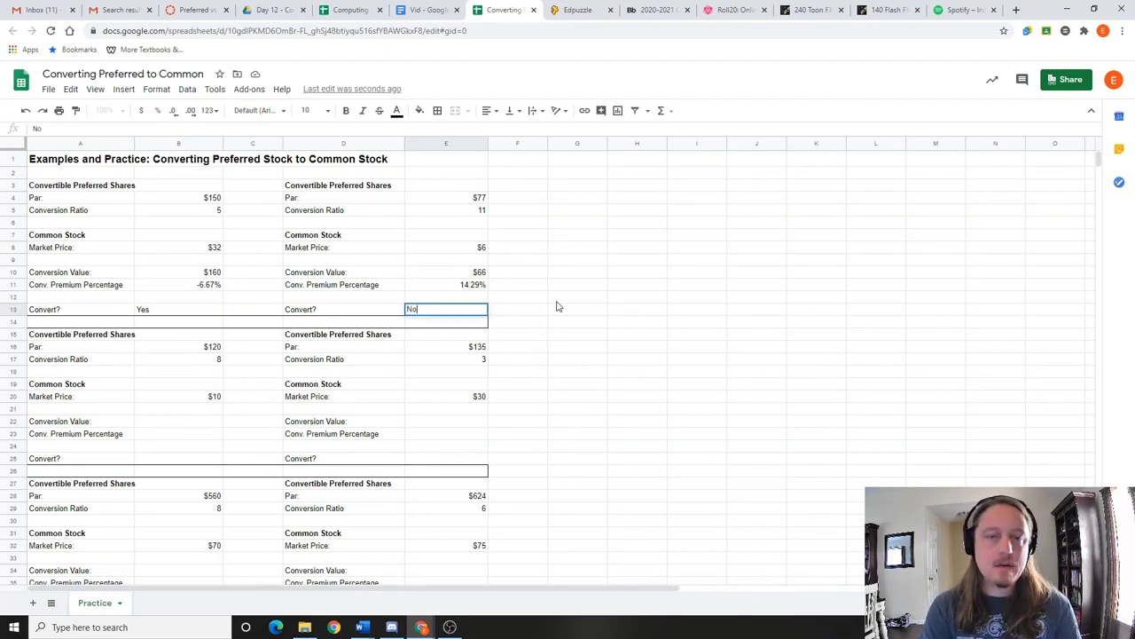
pyautogui.press('Return')
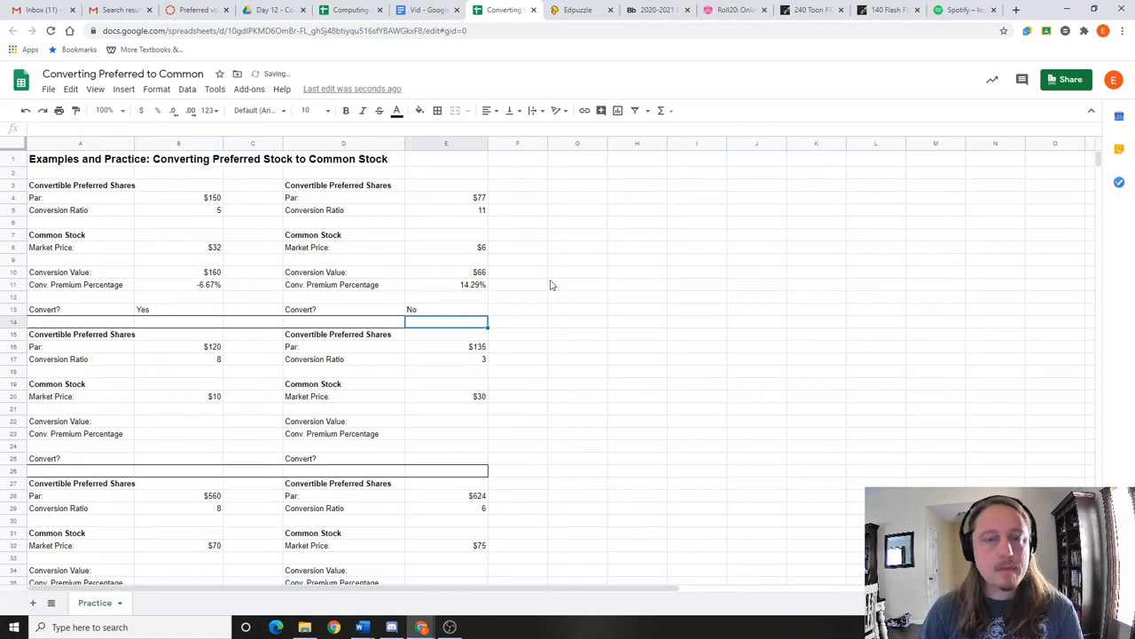
pyautogui.click(177, 310)
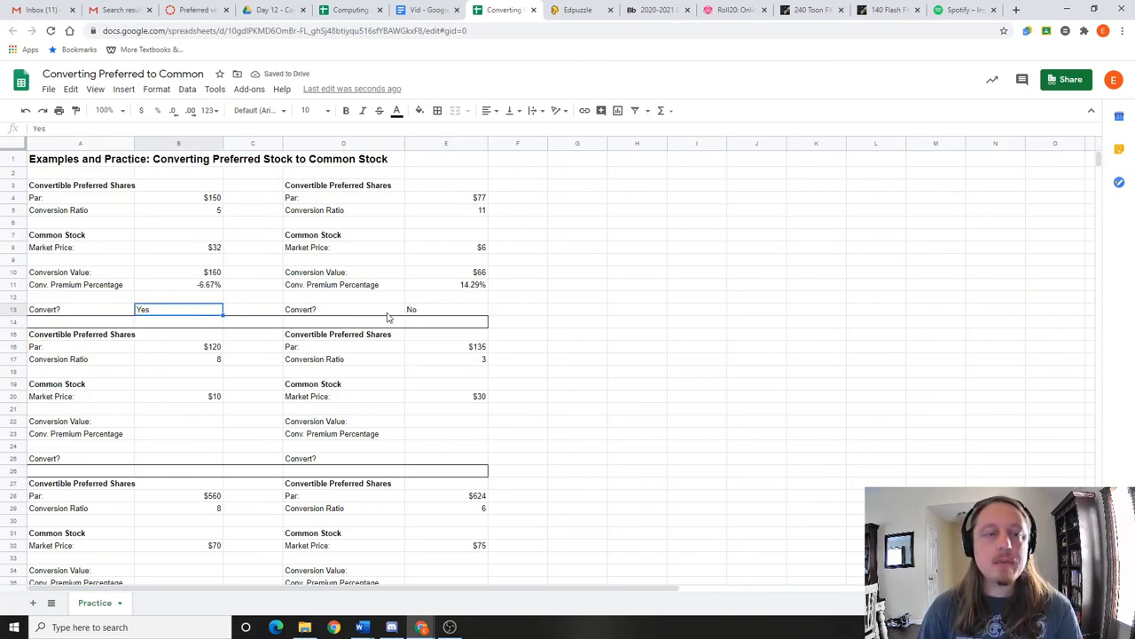
pyautogui.click(414, 301)
pyautogui.click(415, 309)
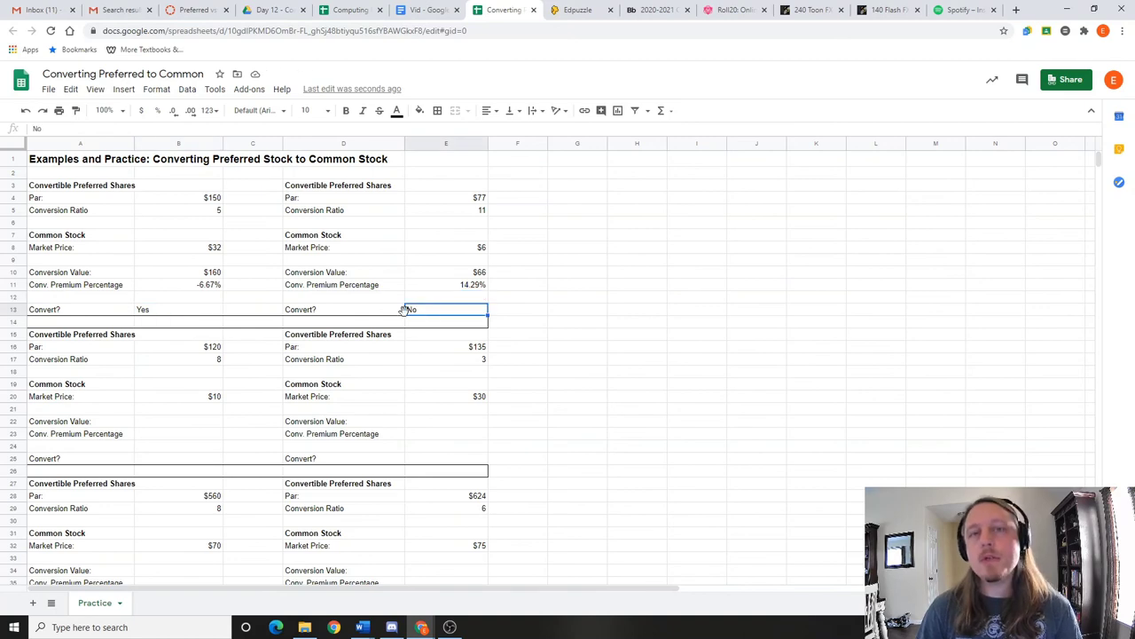